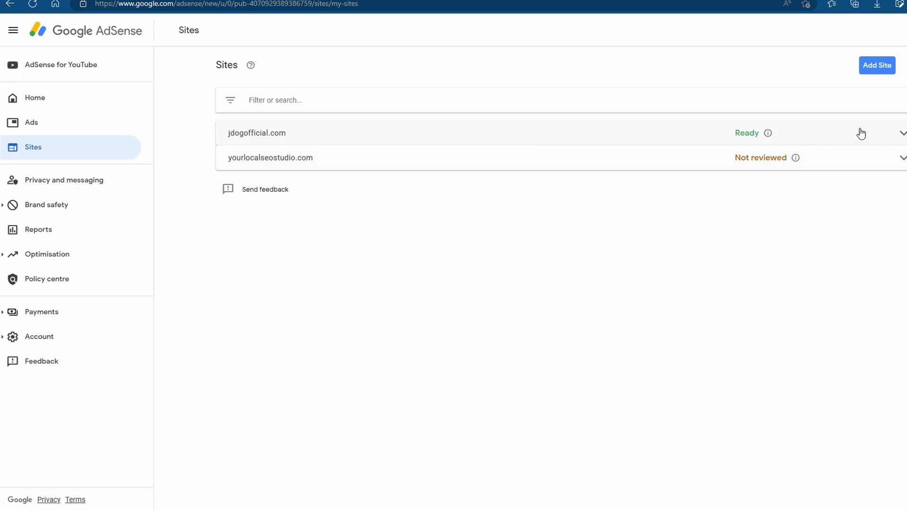
Step: Look through the Home dashboard, Ads overview and Sites list in turn
click(36, 98)
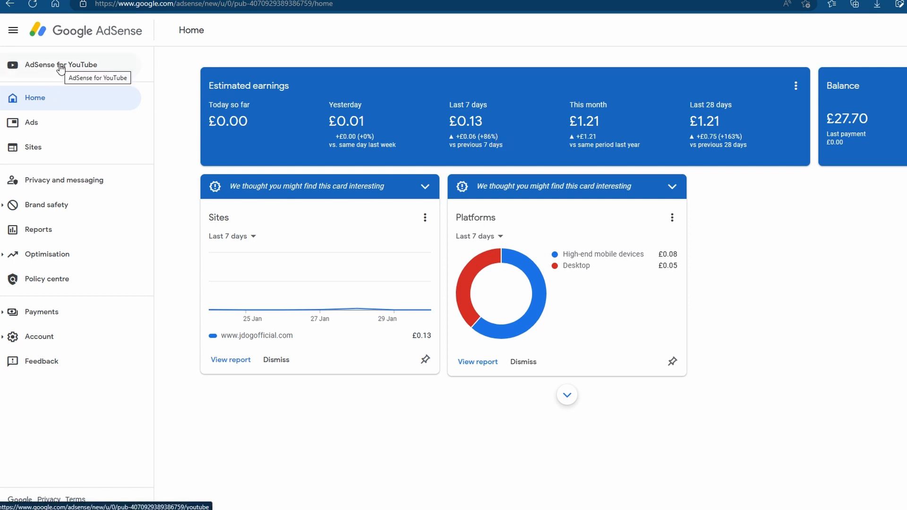
click(33, 124)
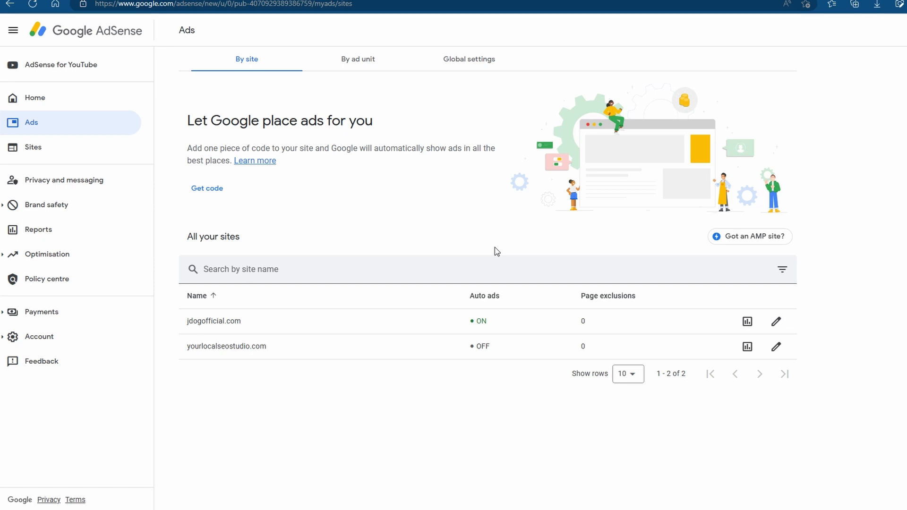
click(33, 148)
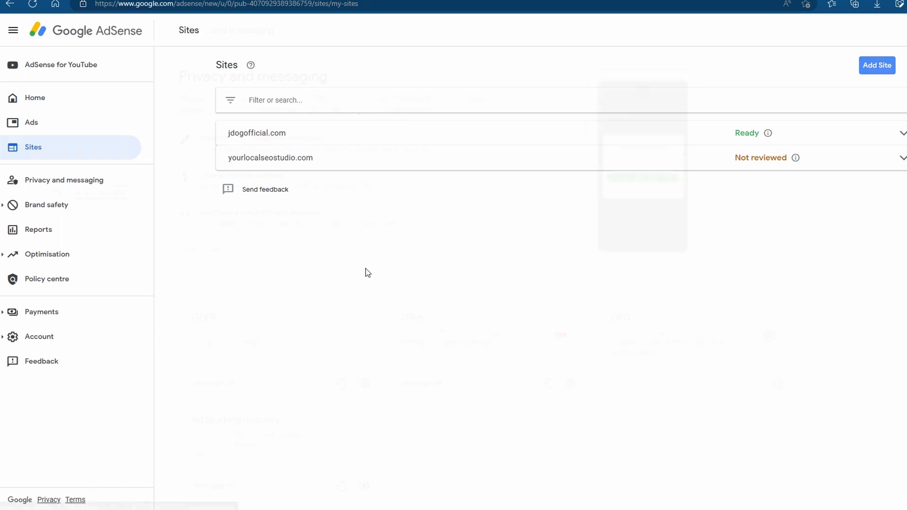
Step: Reach the Ad review centre under Privacy and messaging > Brand safety > Content
click(56, 182)
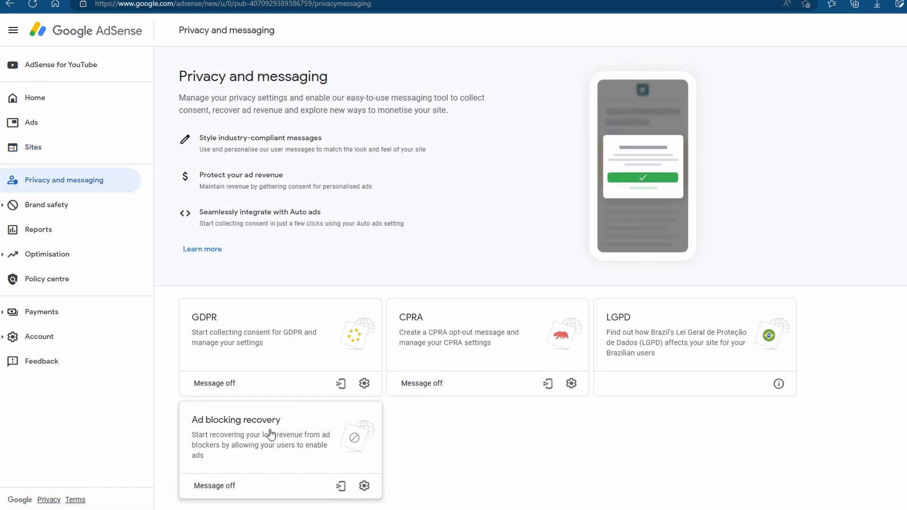
click(47, 205)
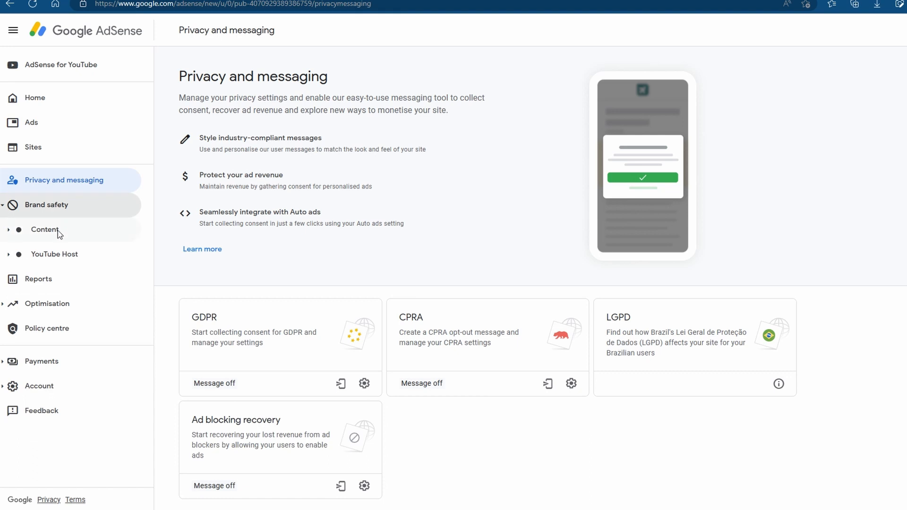
click(59, 234)
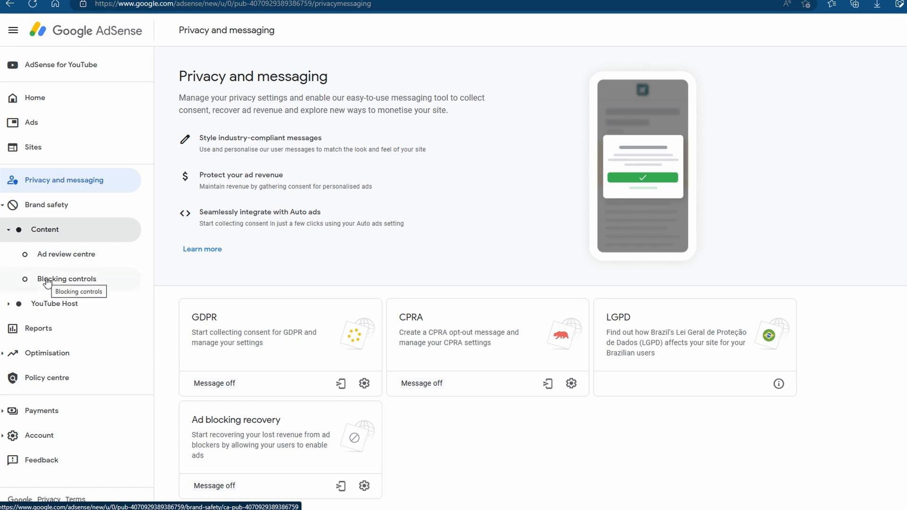
click(60, 263)
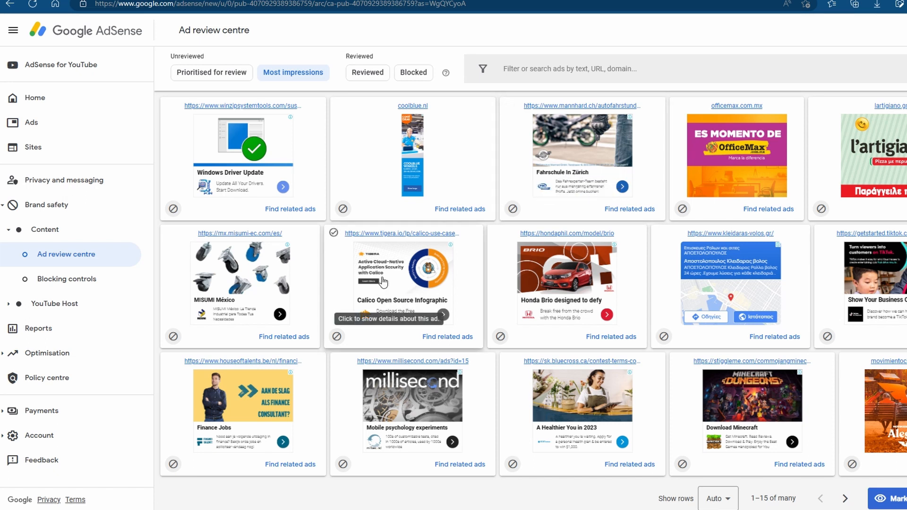
Step: Select the Calico and Honda Brio ads and block the kleidaras-volos and bluecross ads
click(333, 233)
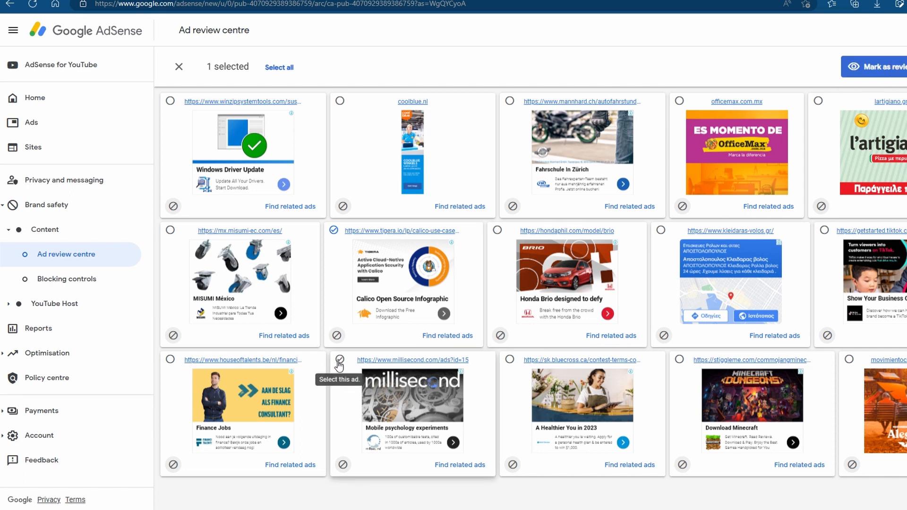
click(498, 231)
click(664, 335)
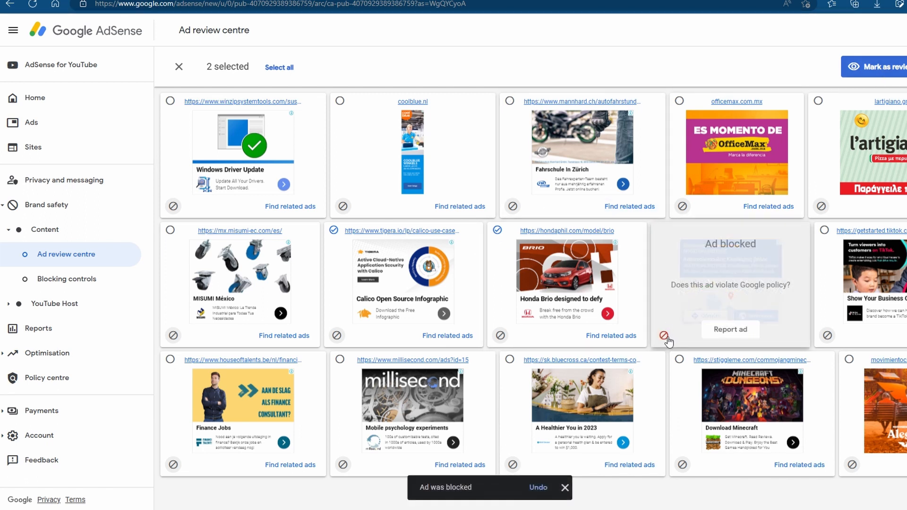
click(514, 464)
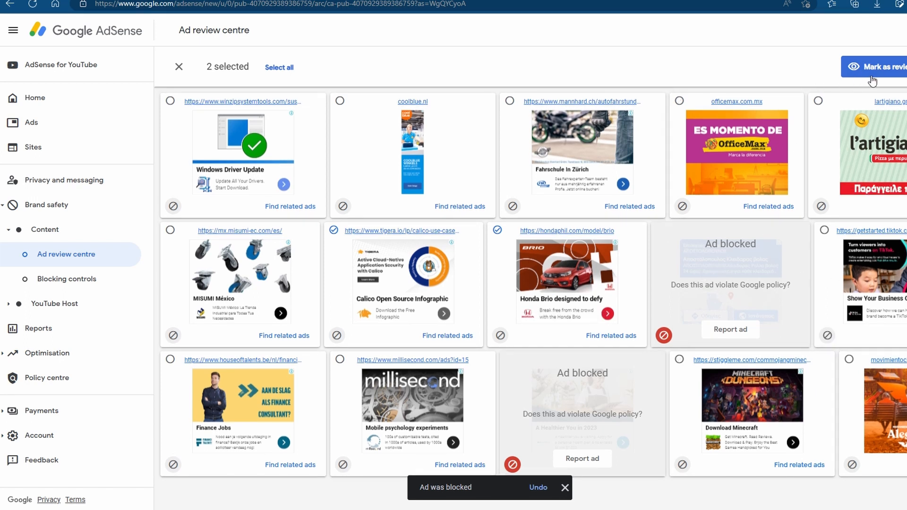
Step: Mark the selected ads as reviewed, move to the next page, then go to Blocking controls
click(892, 66)
click(845, 498)
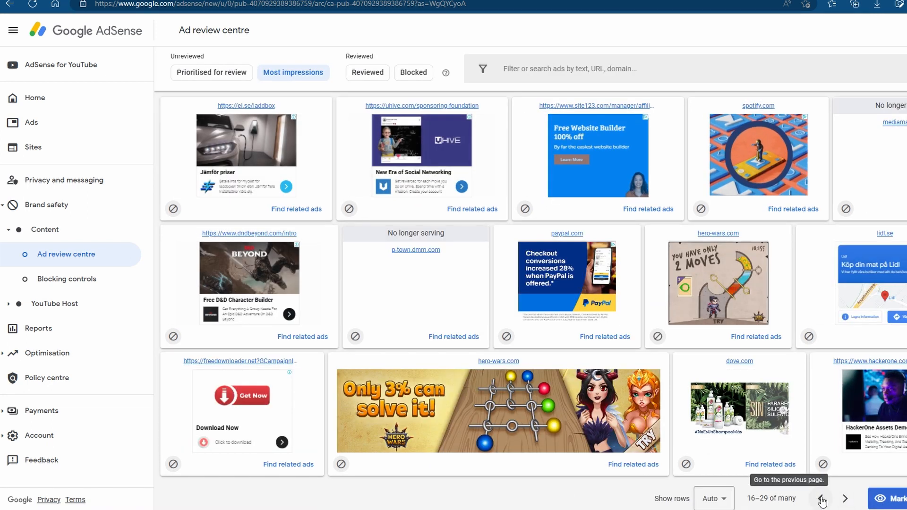
click(68, 279)
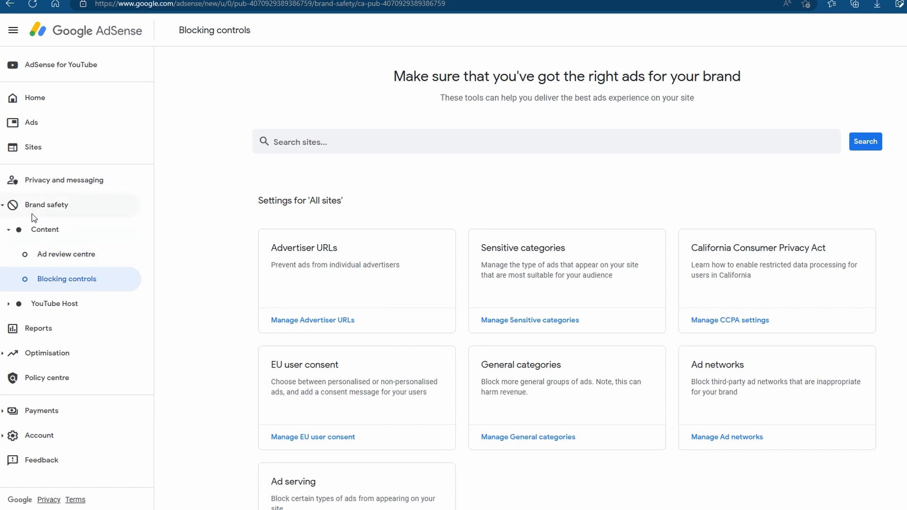
scroll(40, 279, down, 1)
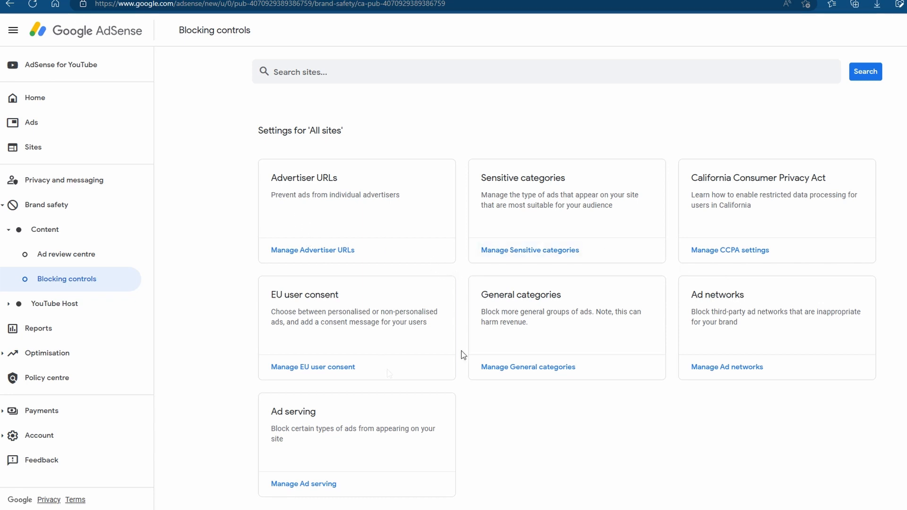
scroll(425, 364, down, 1)
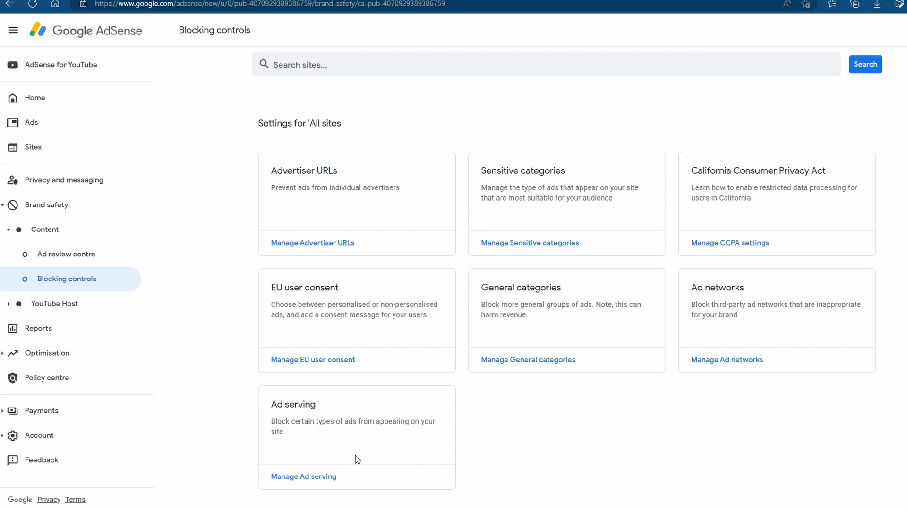
Step: Review the Ad serving blocking settings, then bring up the performance Reports page
click(355, 459)
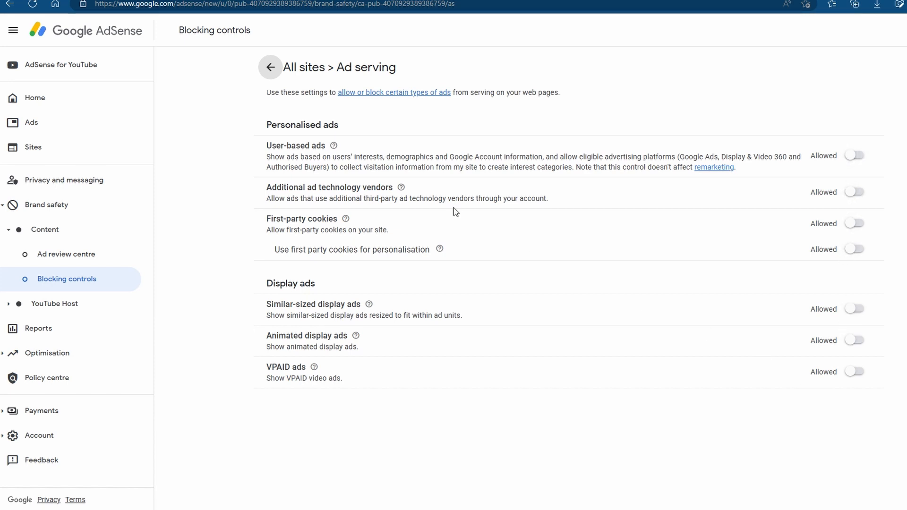
click(46, 330)
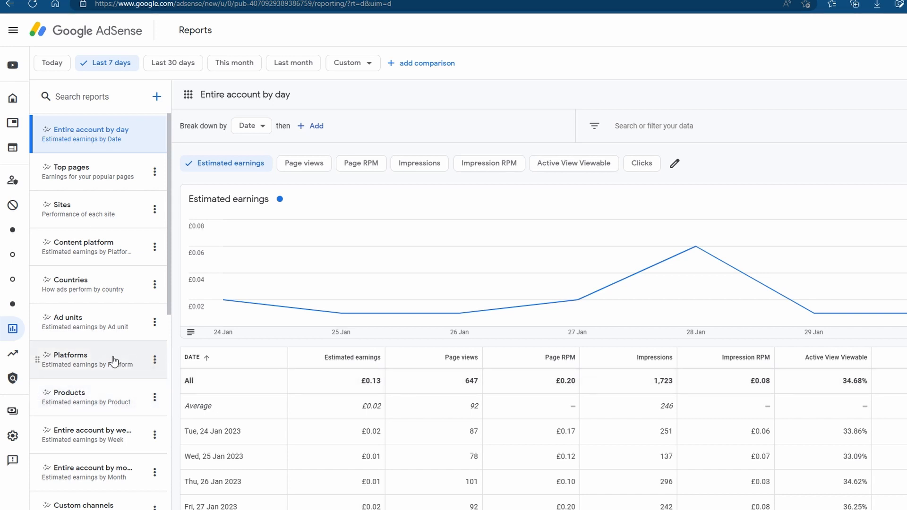
Step: Look through Opportunities, Experiments and Labs under Optimisation
click(53, 353)
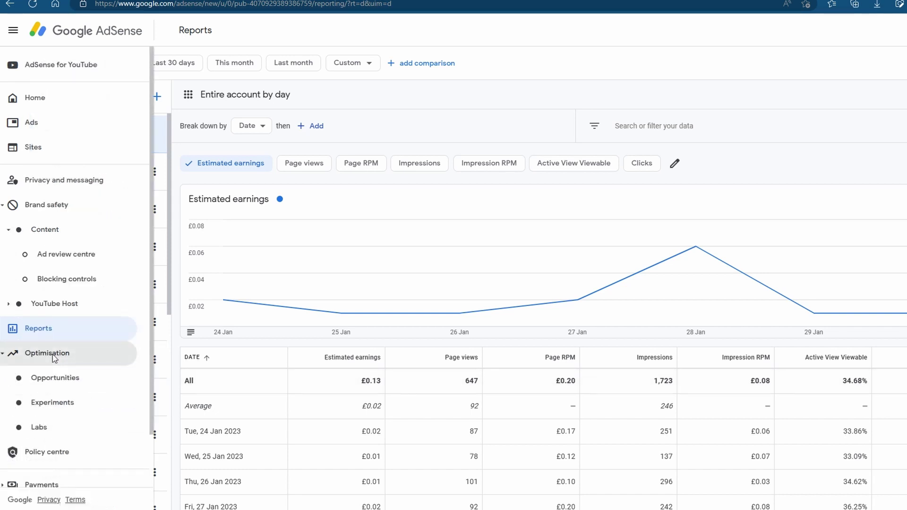
click(56, 383)
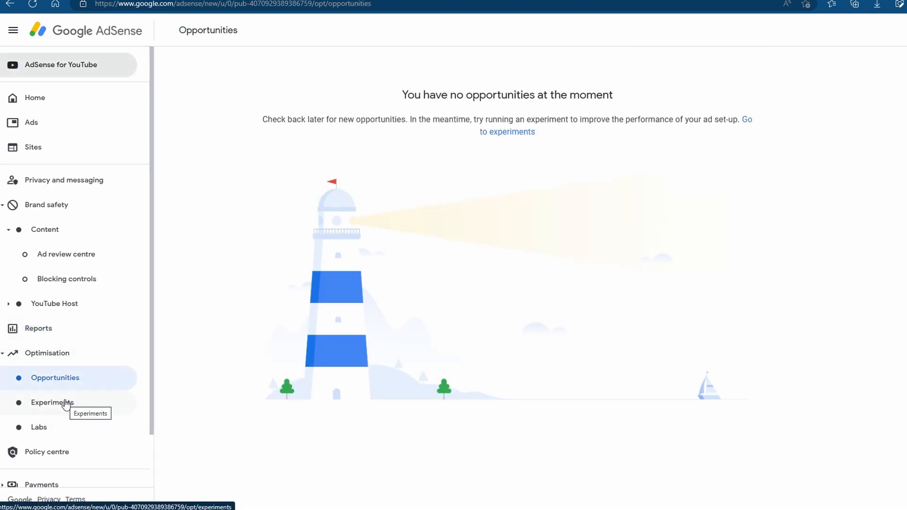
click(65, 403)
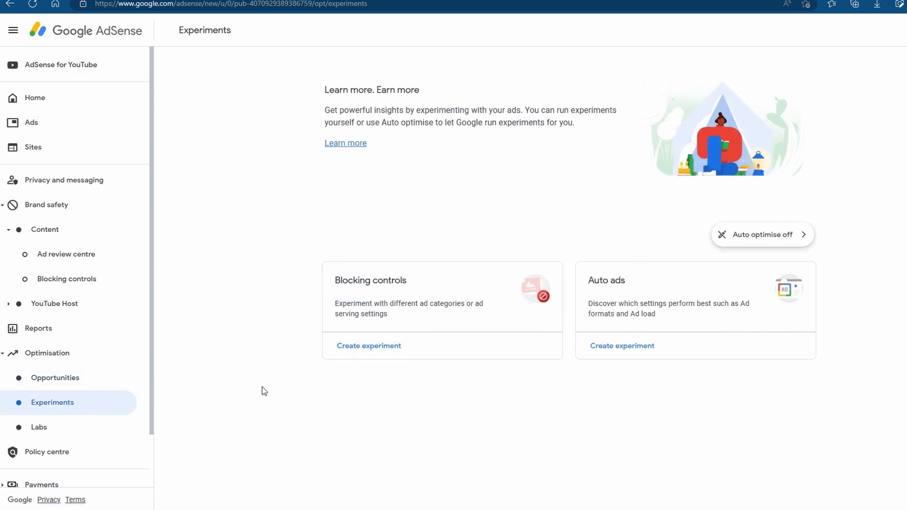
click(74, 427)
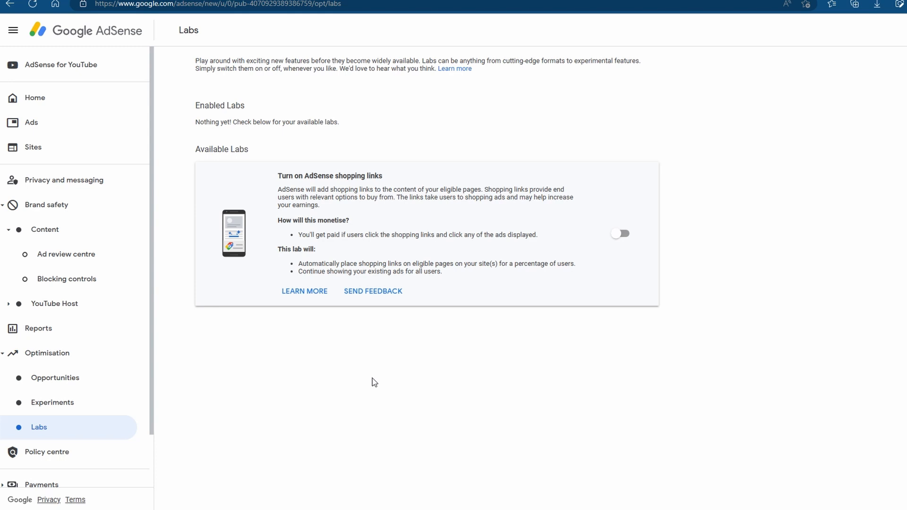
scroll(45, 426, down, 2)
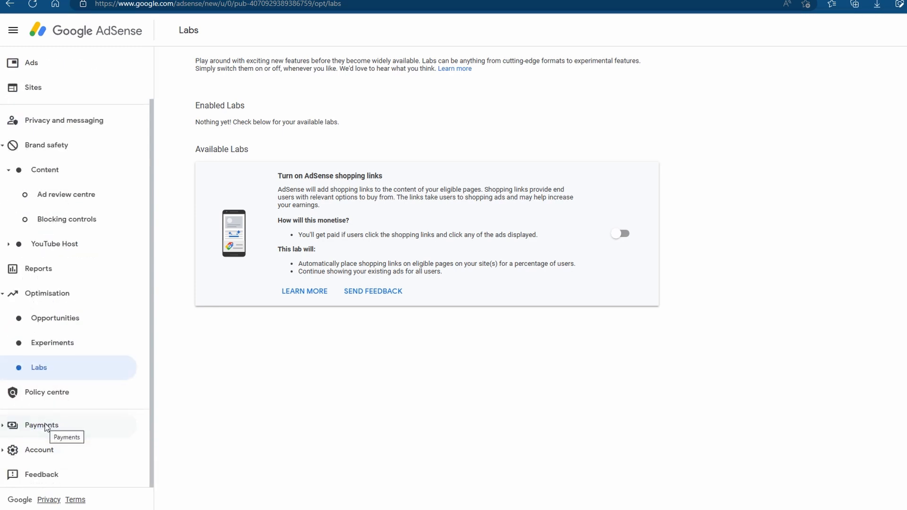
Step: Check the Verification status under Payments, then go back to the earlier page
click(45, 427)
scroll(71, 421, down, 2)
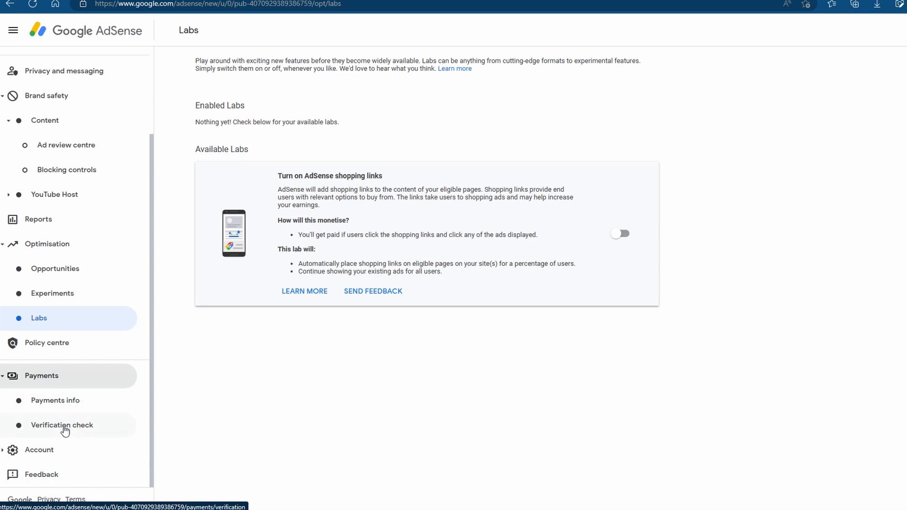
click(63, 425)
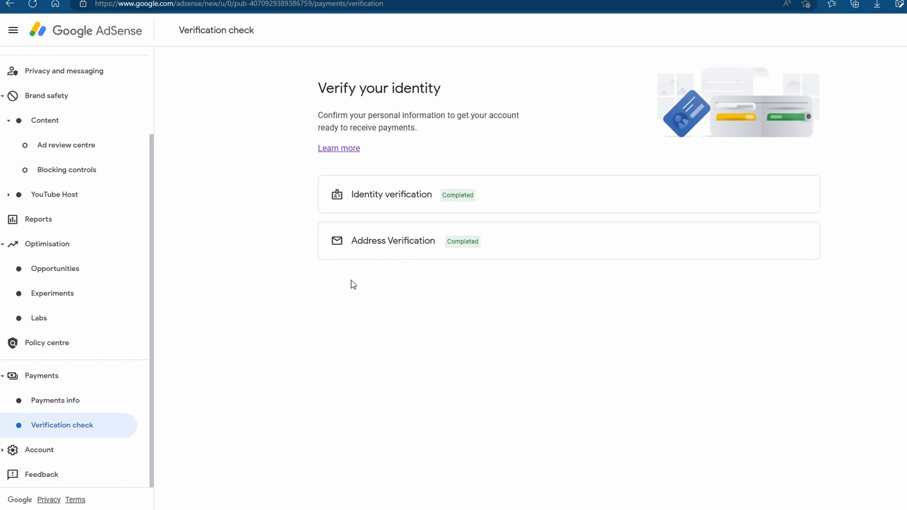
key(alt+Left)
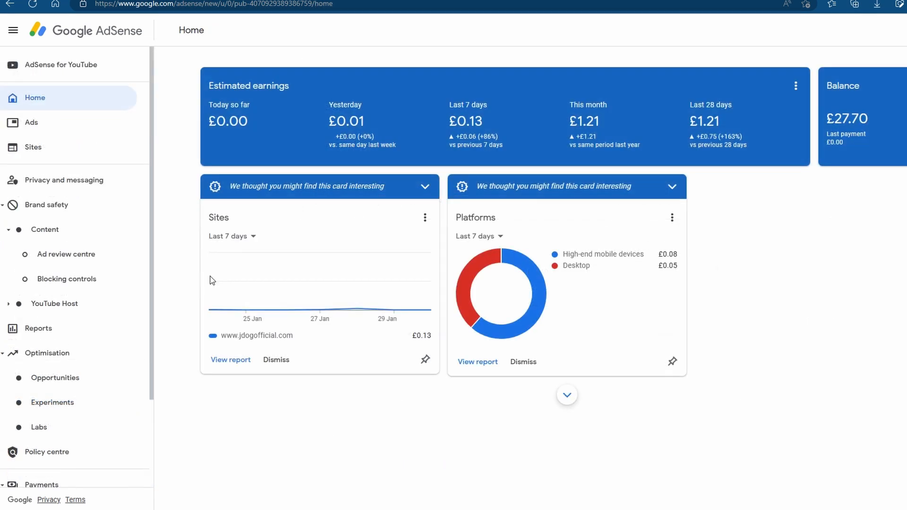
Step: From the Ads page, bring up the ad settings preview for yourlocalseostudio.com
click(54, 128)
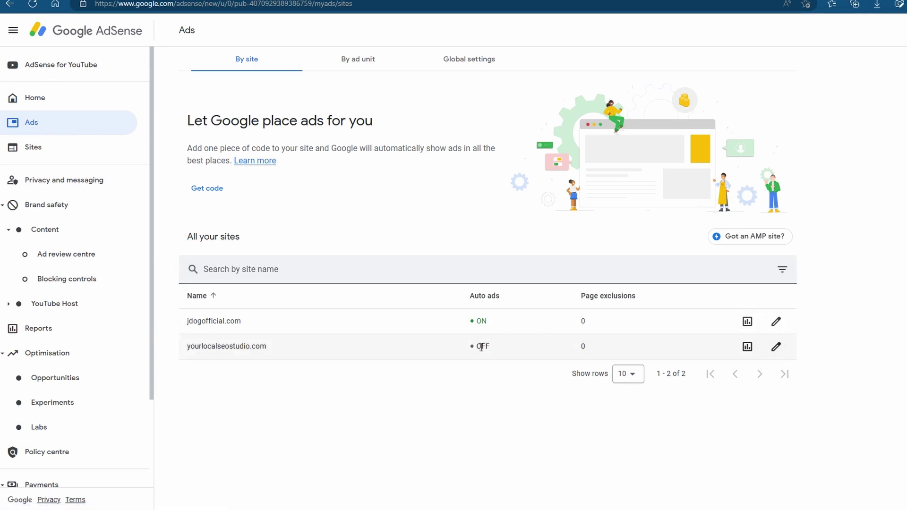
click(775, 348)
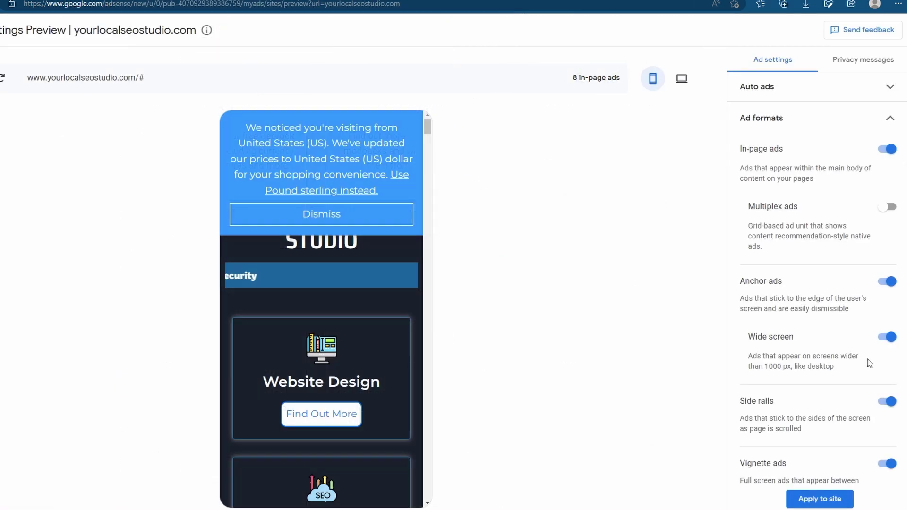
scroll(886, 358, down, 2)
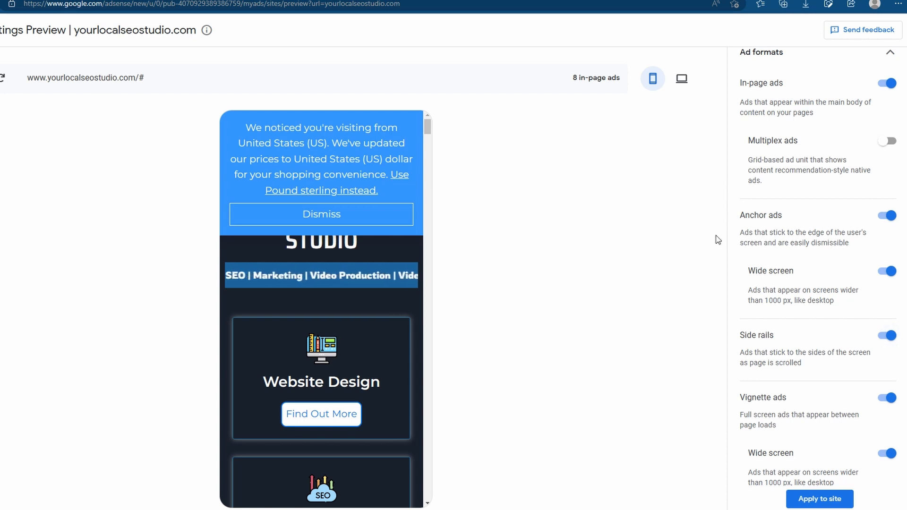
scroll(260, 363, down, 2)
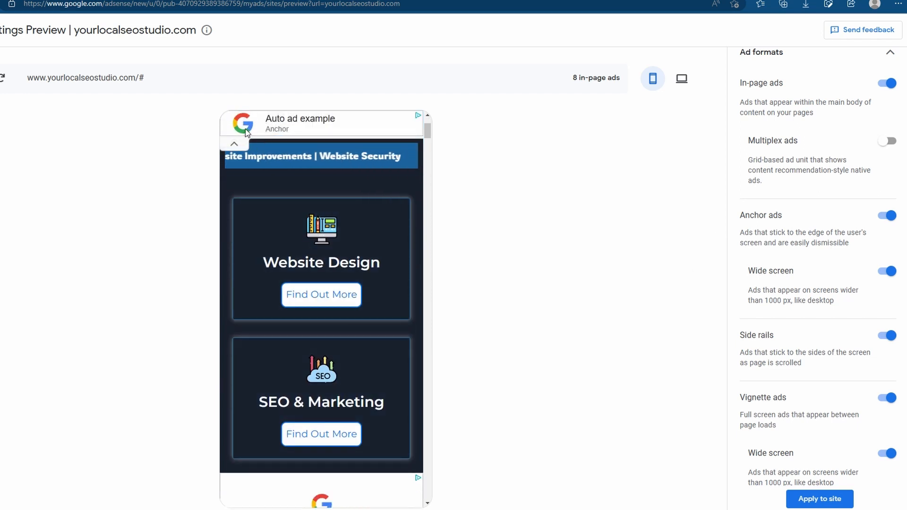
scroll(784, 347, down, 1)
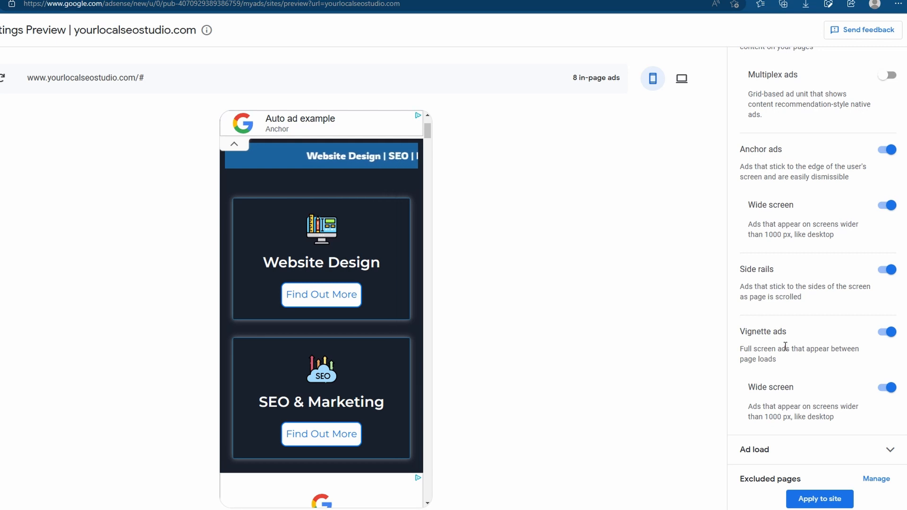
Step: Load the website design and improvements page in the preview and expand the Ad load setting
click(328, 304)
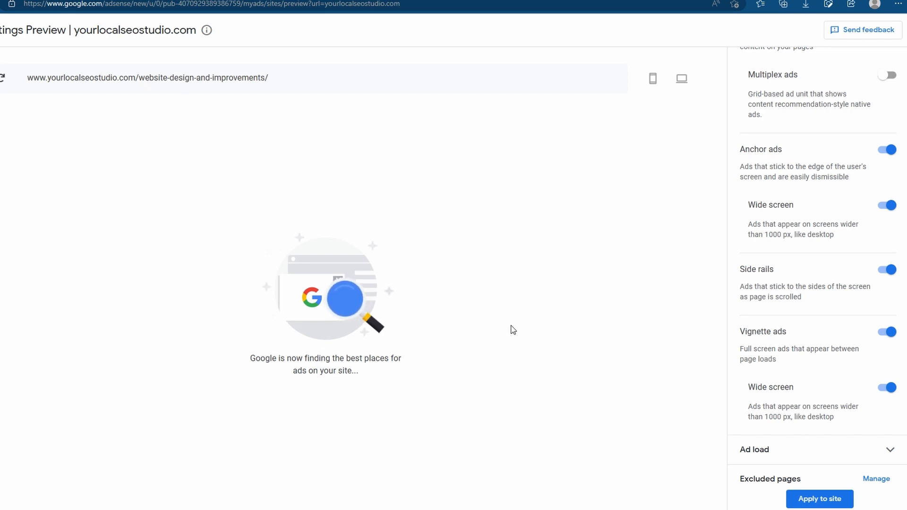
click(890, 444)
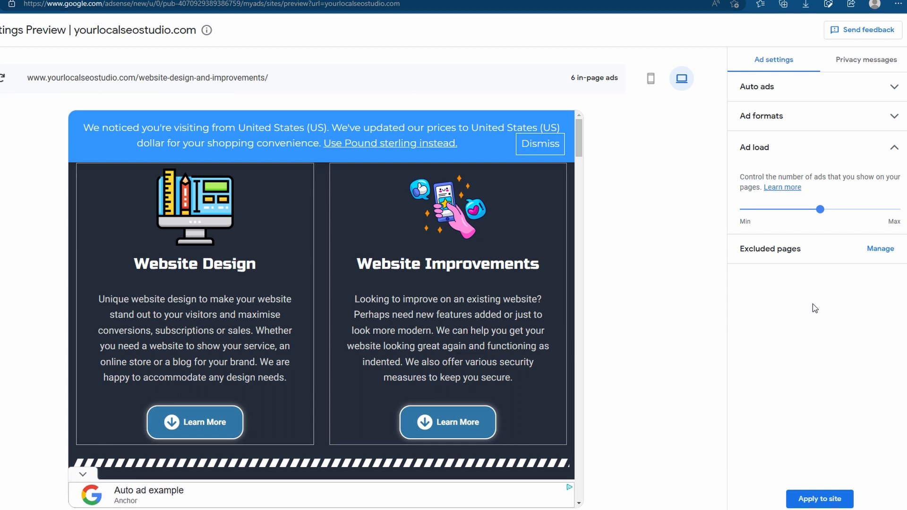
Step: Try the ad load at minimum and maximum, then leave it at a middle level
drag(820, 211, 809, 210)
drag(810, 210, 886, 213)
drag(879, 210, 819, 211)
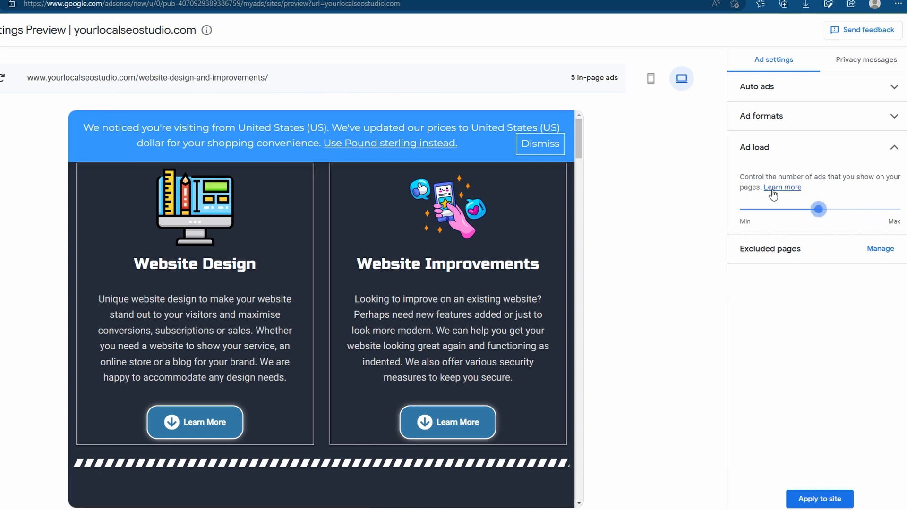
Step: Add a page exclusion for this page only, keeping the prefilled URL
click(880, 249)
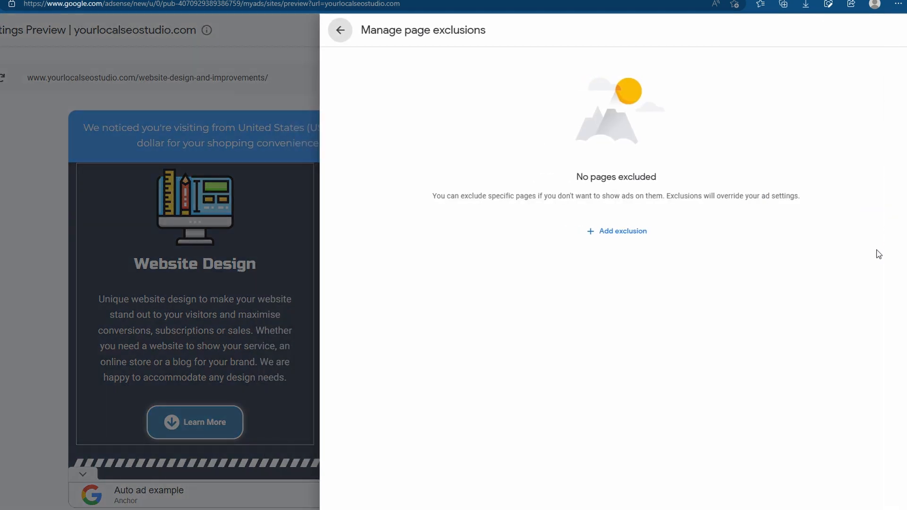
click(623, 232)
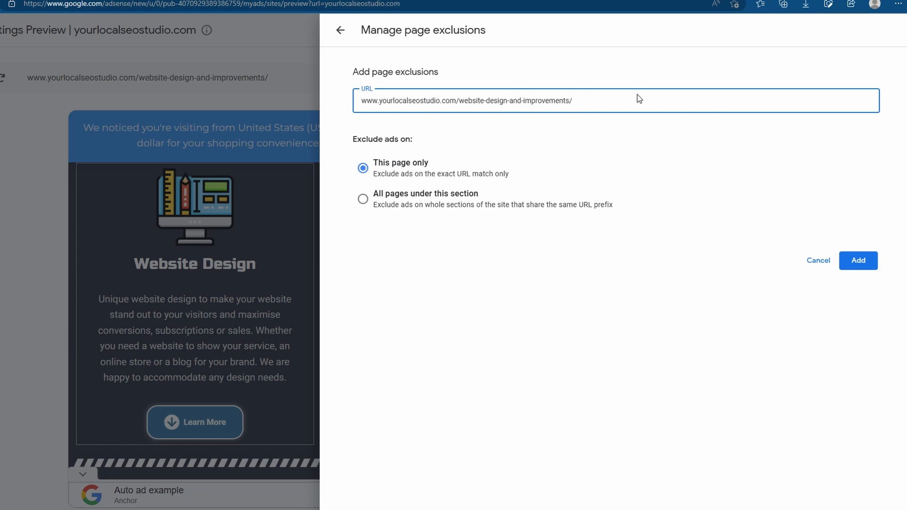
mouse_move(639, 99)
mouse_down()
mouse_move(461, 111)
mouse_move(321, 105)
mouse_up()
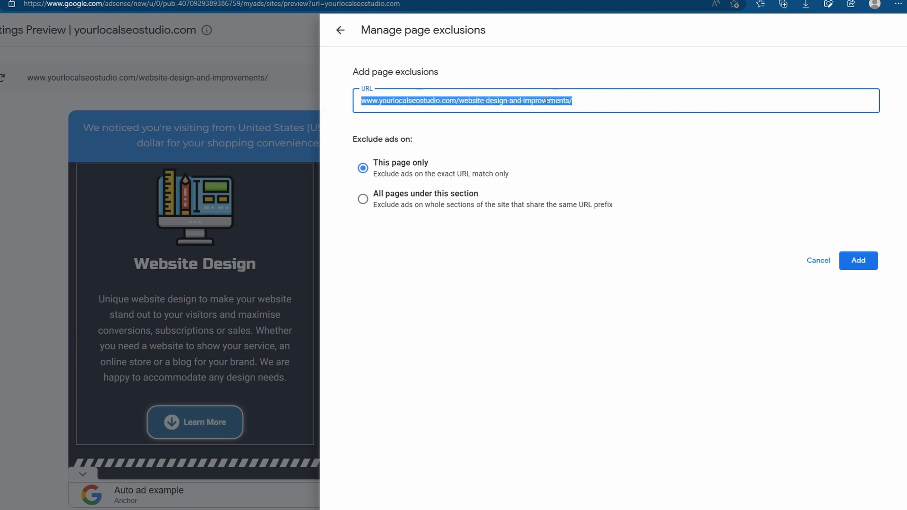
click(363, 173)
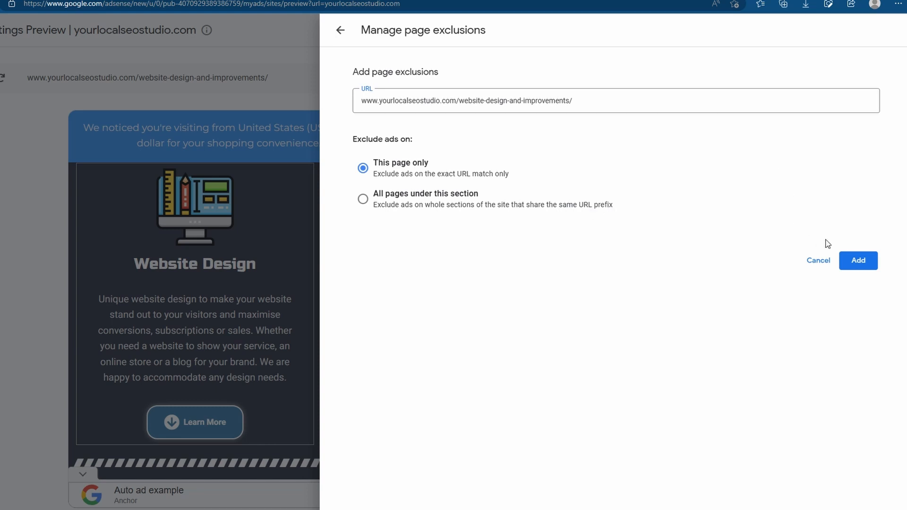
click(858, 261)
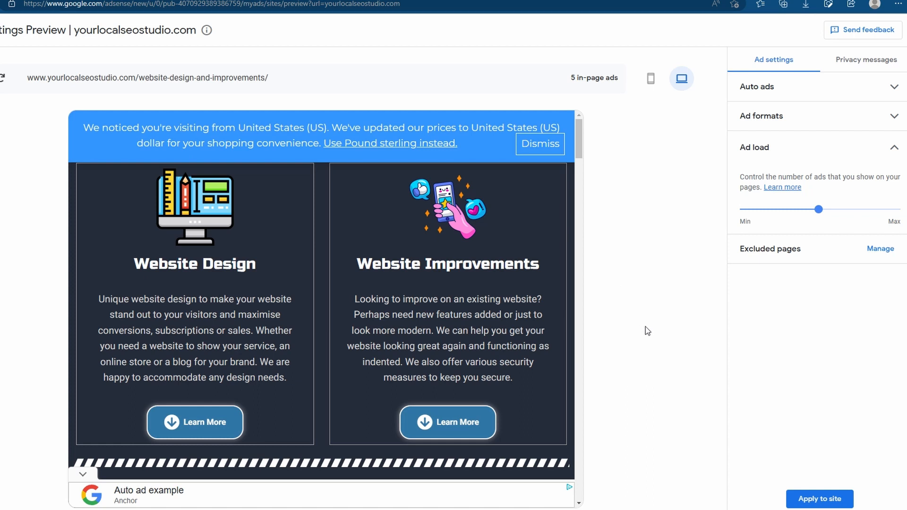
Step: Switch auto ads off for the site, apply it, and go to the By ad unit list
click(889, 87)
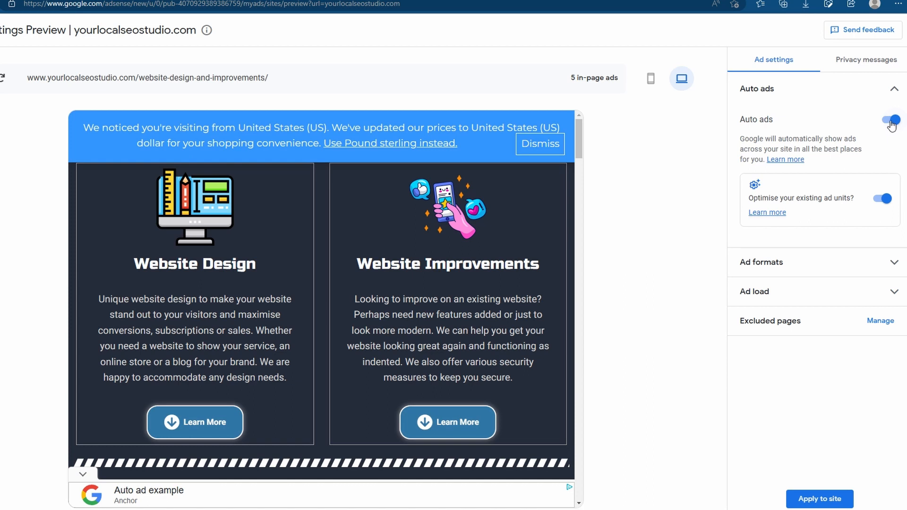
click(890, 120)
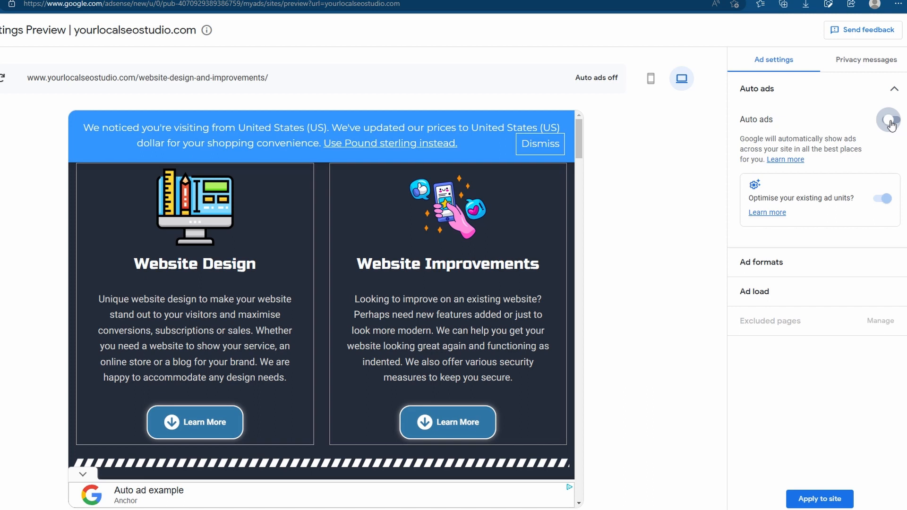
click(819, 498)
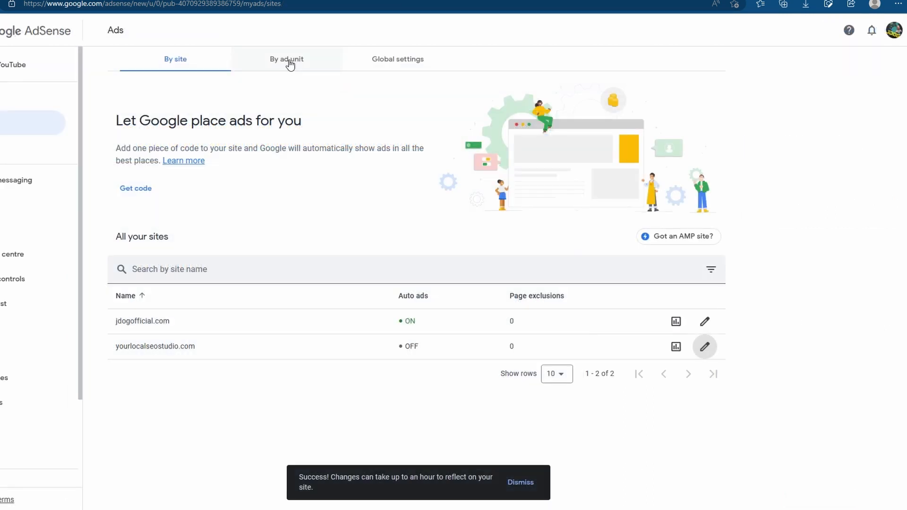
click(290, 63)
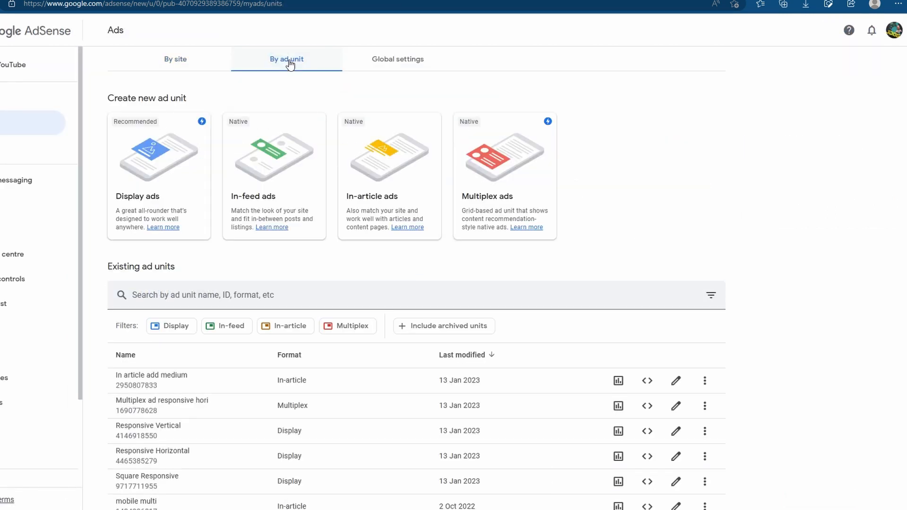
scroll(726, 201, down, 1)
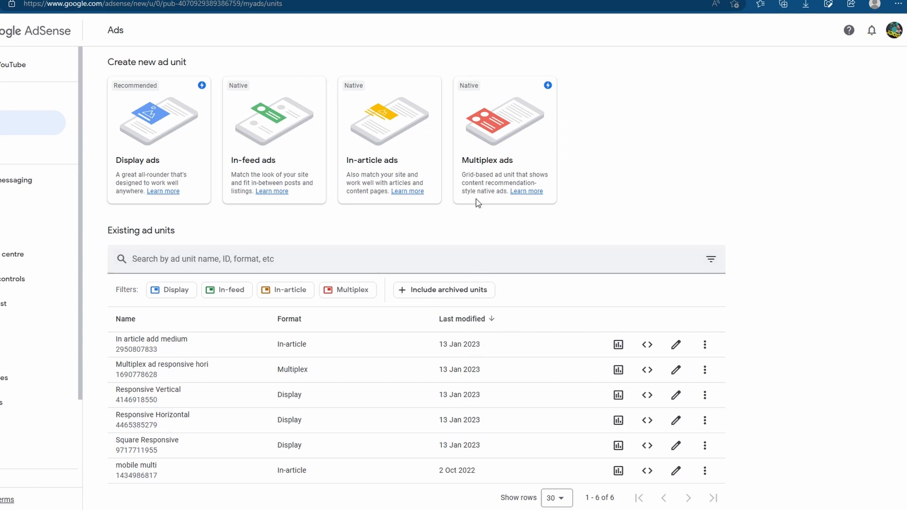
scroll(798, 259, up, 1)
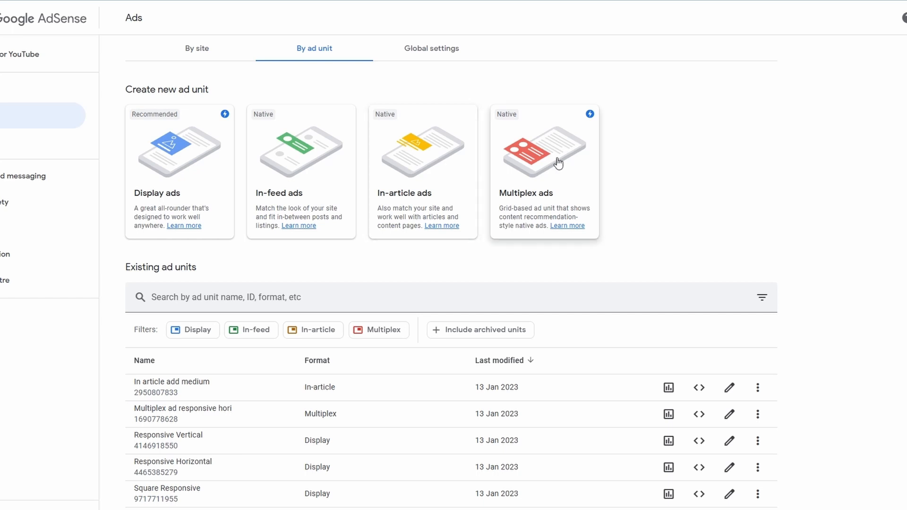
scroll(557, 163, down, 1)
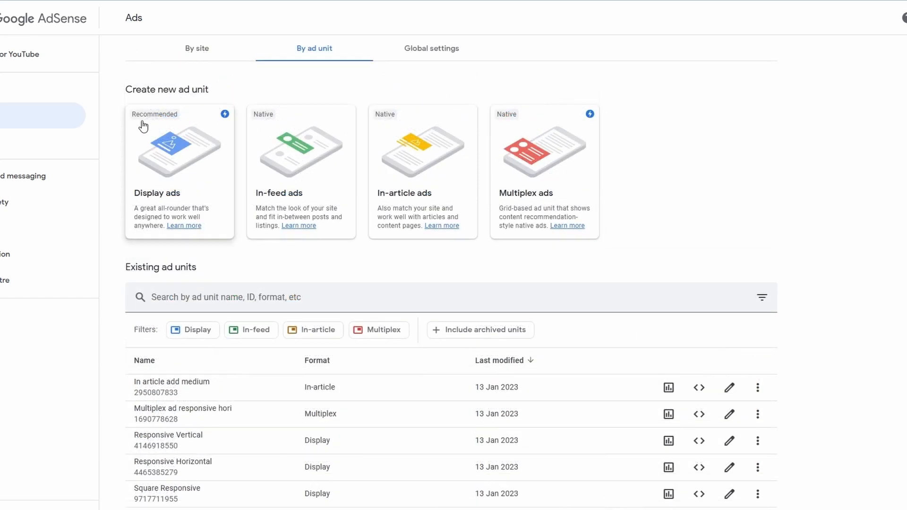
Step: Start a display ad unit, preview horizontal, vertical and square shapes, and keep the size responsive
click(170, 178)
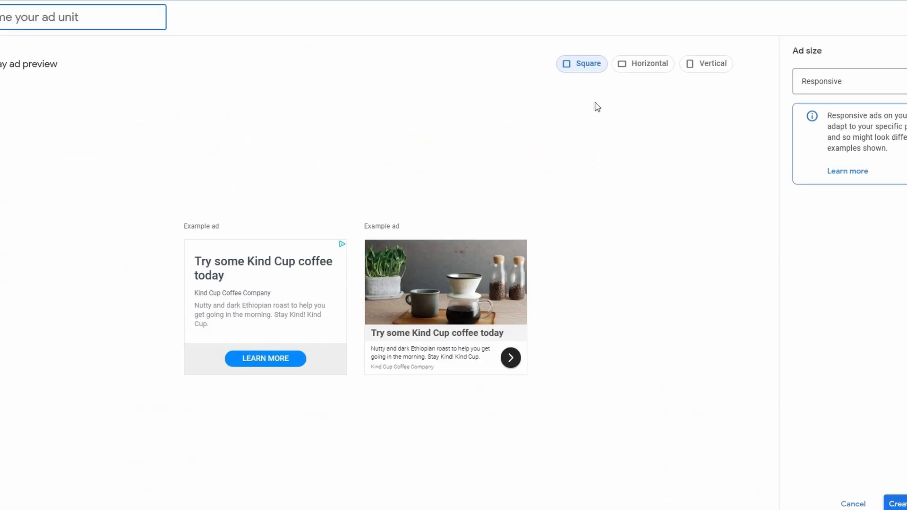
click(657, 66)
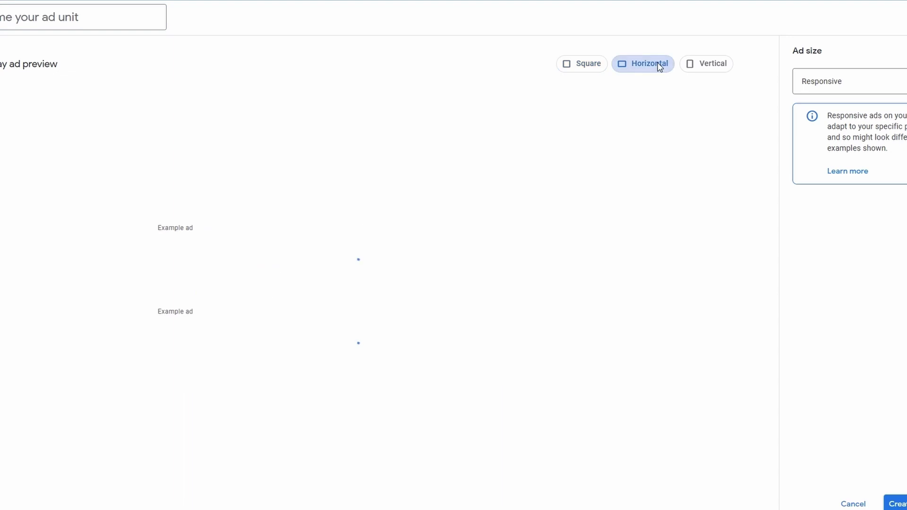
click(693, 64)
click(581, 63)
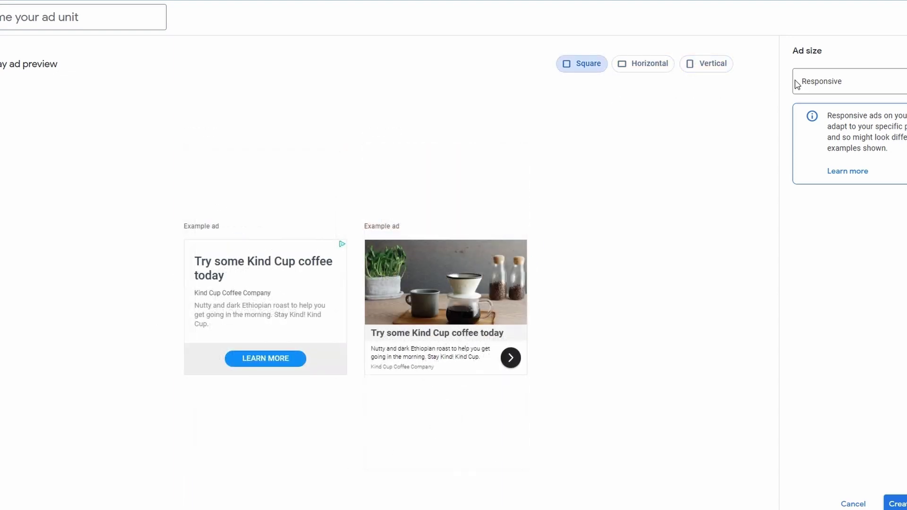
click(901, 84)
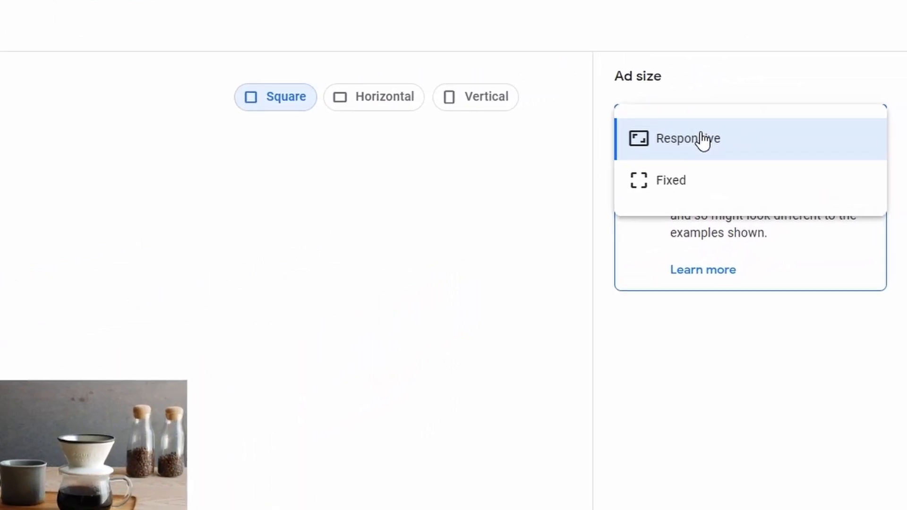
click(772, 117)
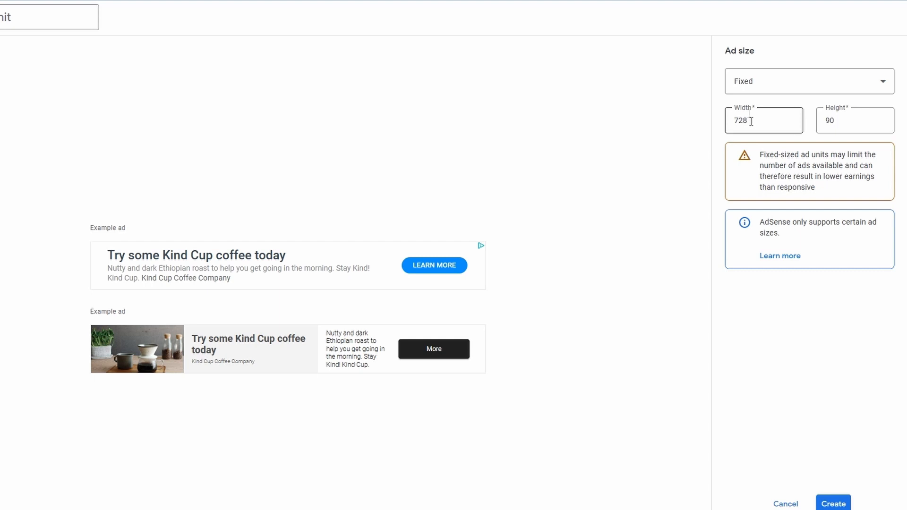
click(830, 89)
click(829, 93)
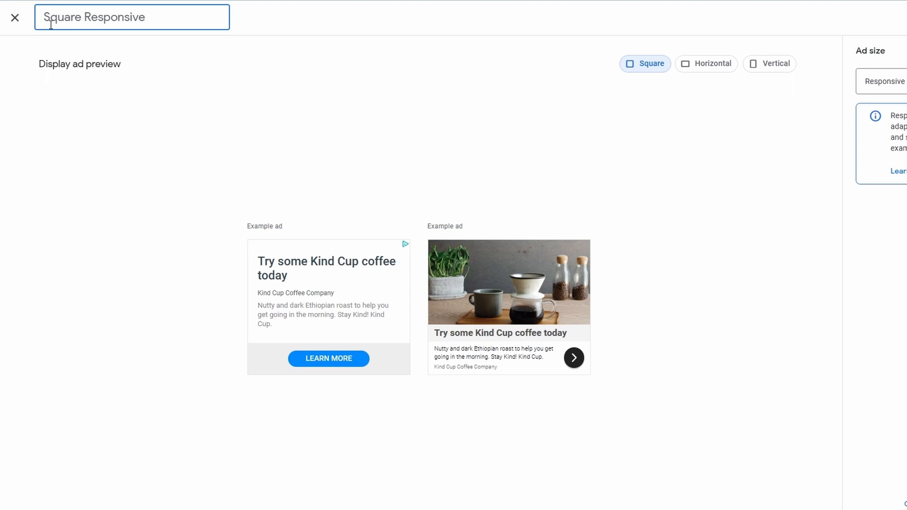
Step: Confirm the name Square Responsive and create the new display ad unit
drag(45, 20, 149, 11)
click(161, 14)
click(706, 63)
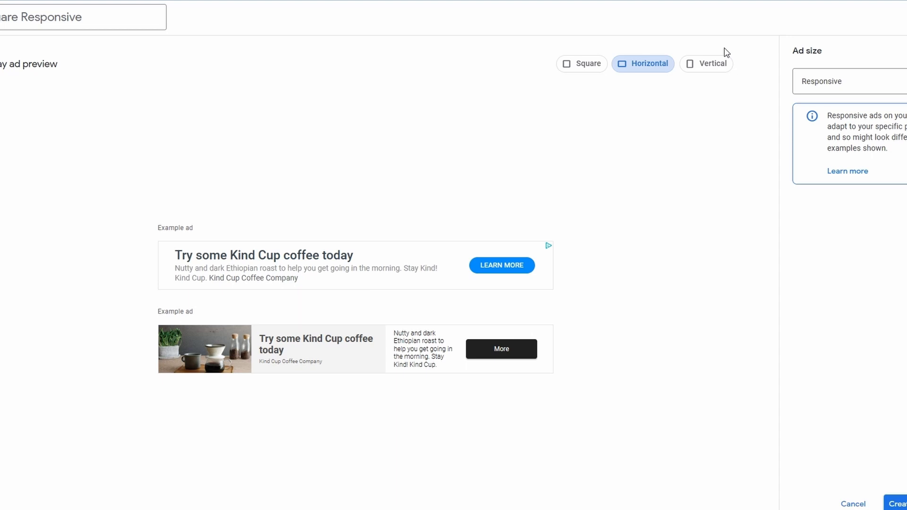
click(709, 63)
click(896, 504)
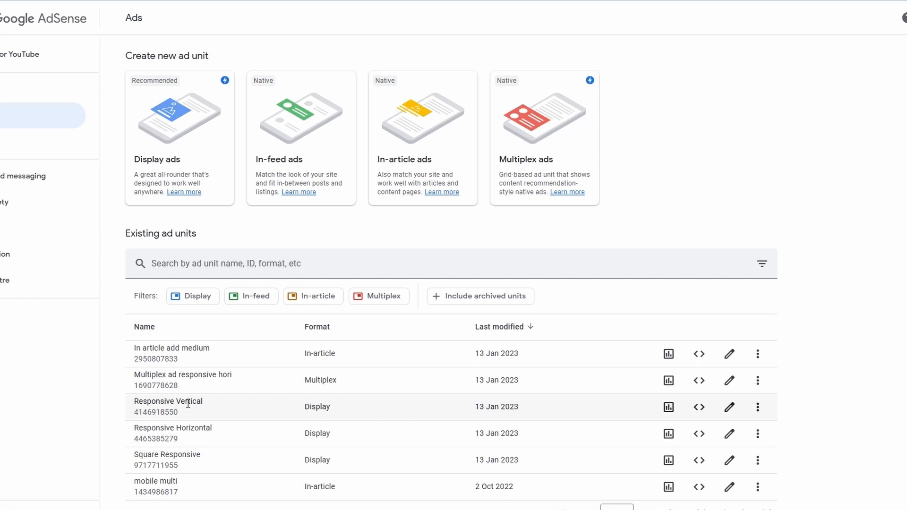
scroll(238, 283, up, 1)
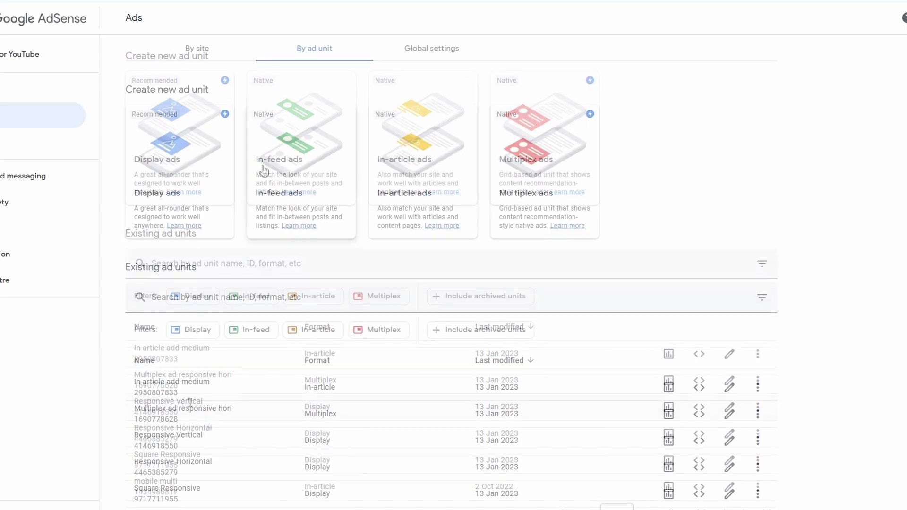
Step: Start a new In-feed ad unit, skip the introduction and keep Mobile for the page scan
click(287, 168)
click(655, 246)
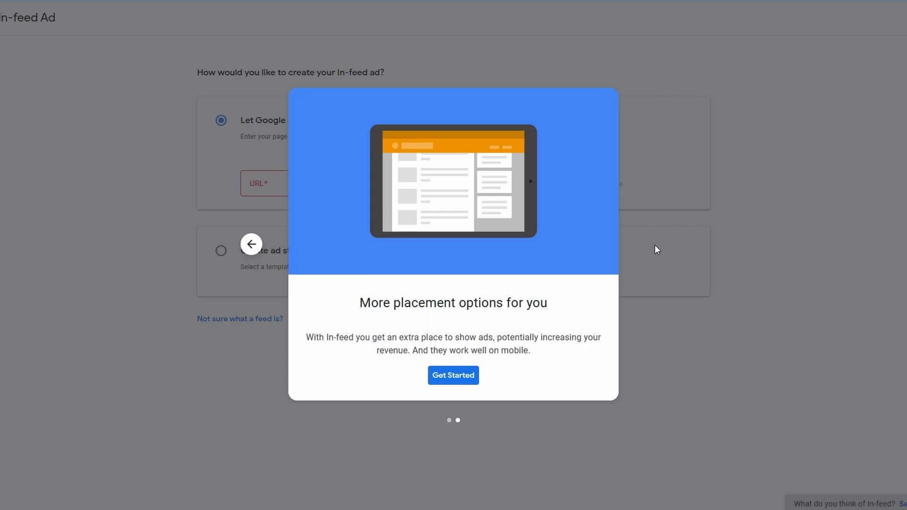
click(448, 376)
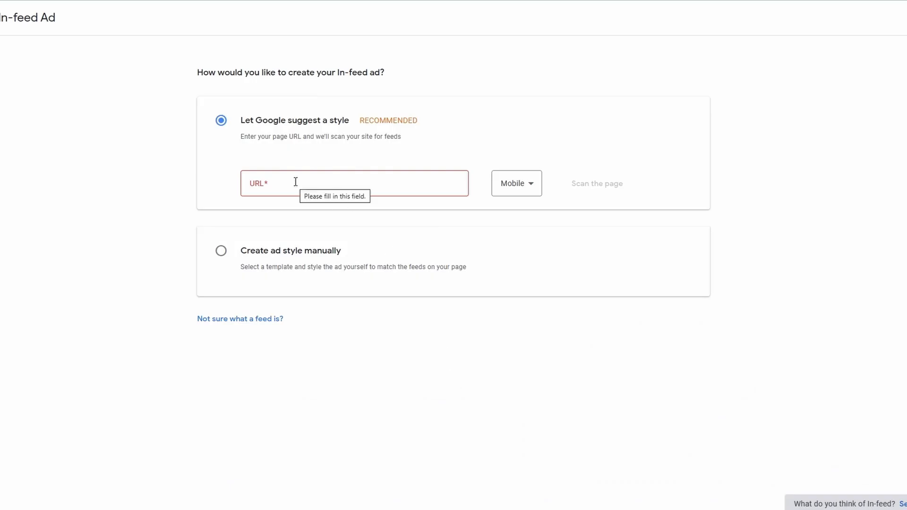
click(527, 185)
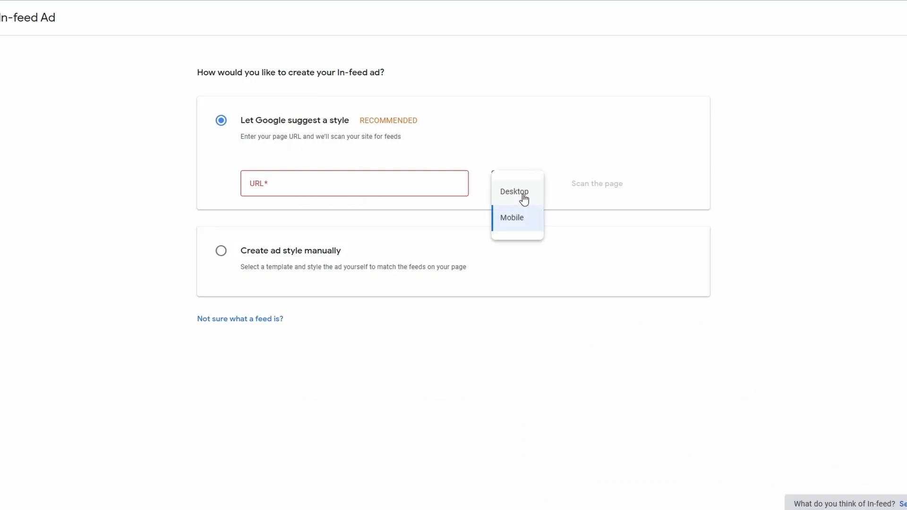
click(588, 131)
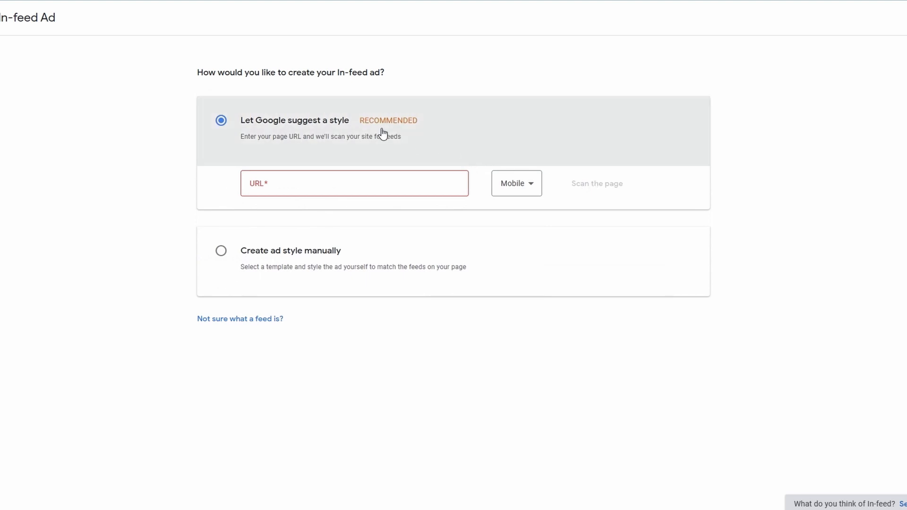
Step: Choose manual styling with the Title above template and continue to the style editor
click(220, 252)
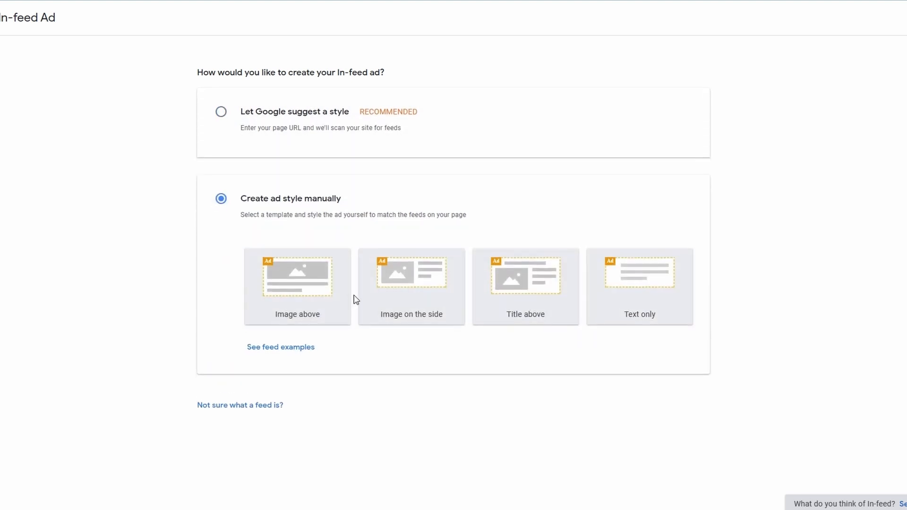
click(528, 293)
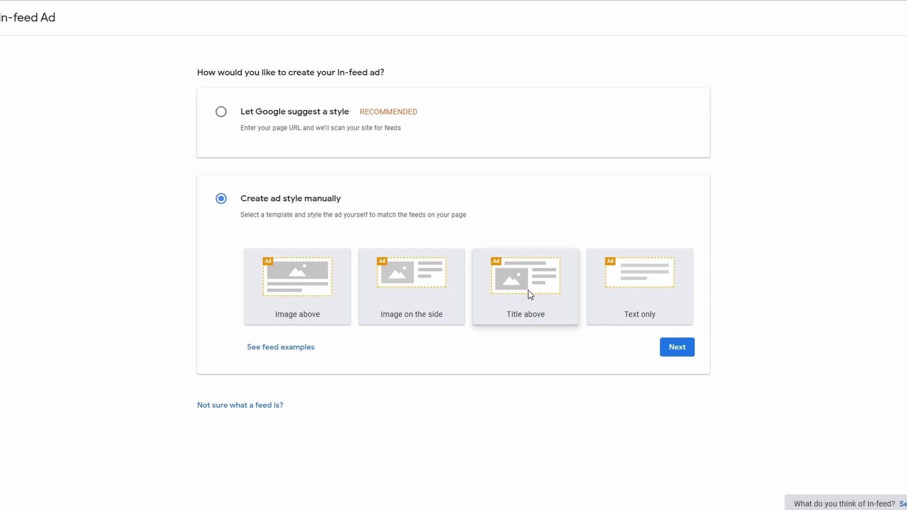
click(686, 355)
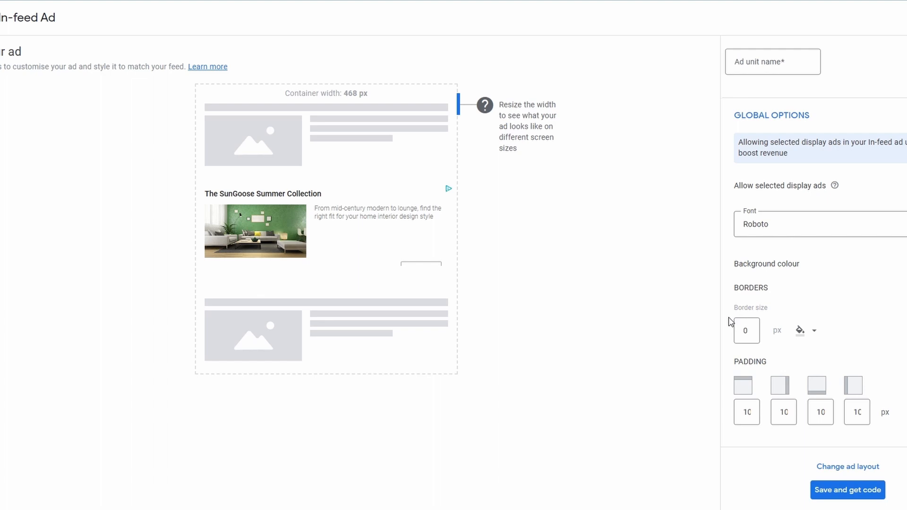
Step: Widen the In-feed preview to 558 px, then preview an In-article ad at a side-by-side width
drag(458, 104, 481, 114)
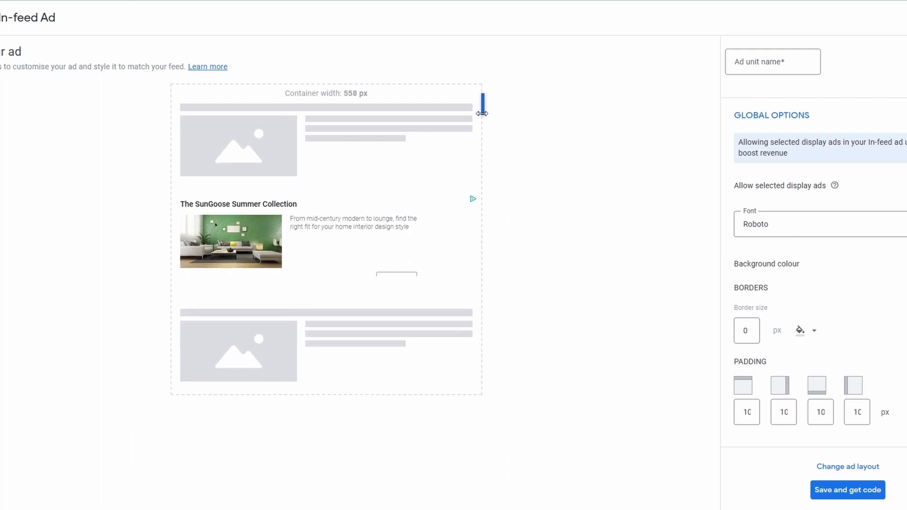
click(428, 173)
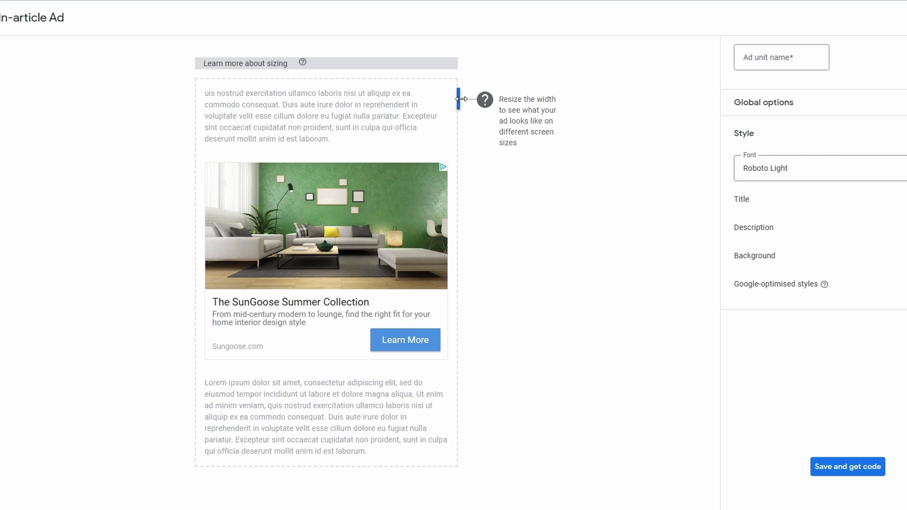
mouse_move(459, 98)
mouse_down()
mouse_move(407, 127)
mouse_move(488, 131)
mouse_up()
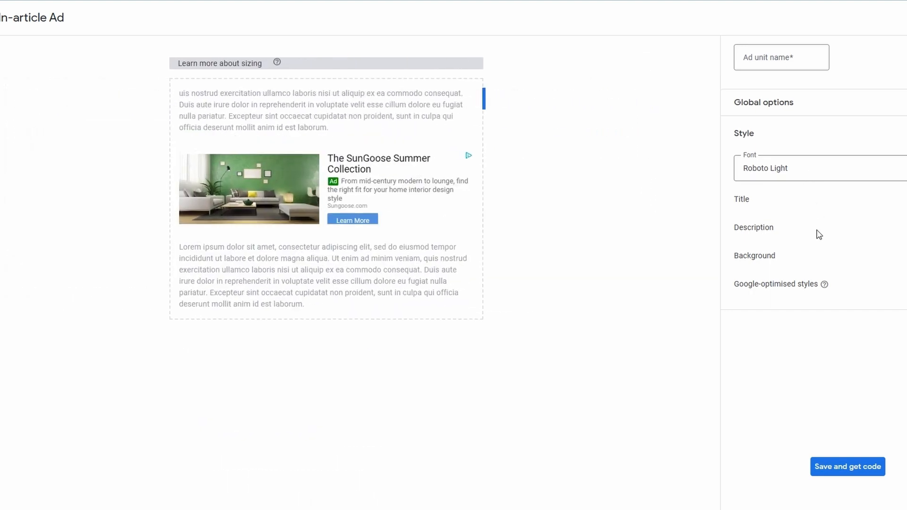
click(846, 468)
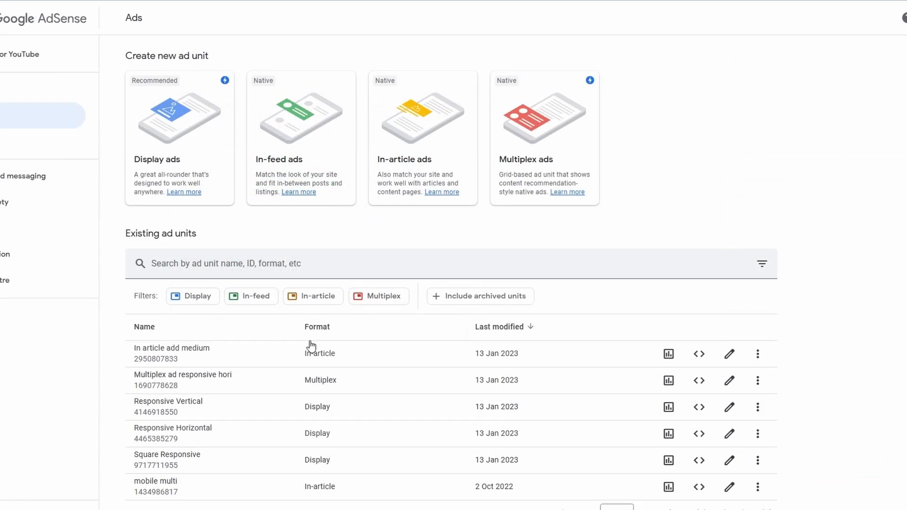
scroll(804, 184, up, 1)
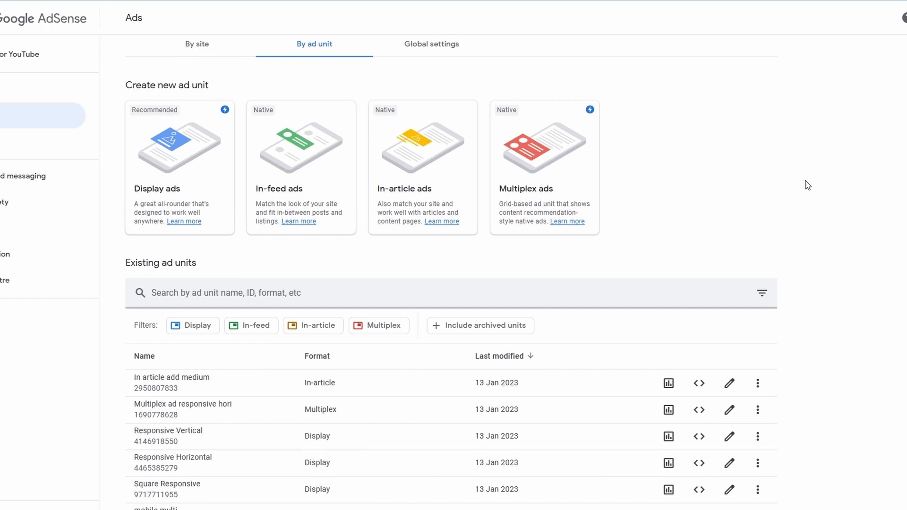
click(562, 181)
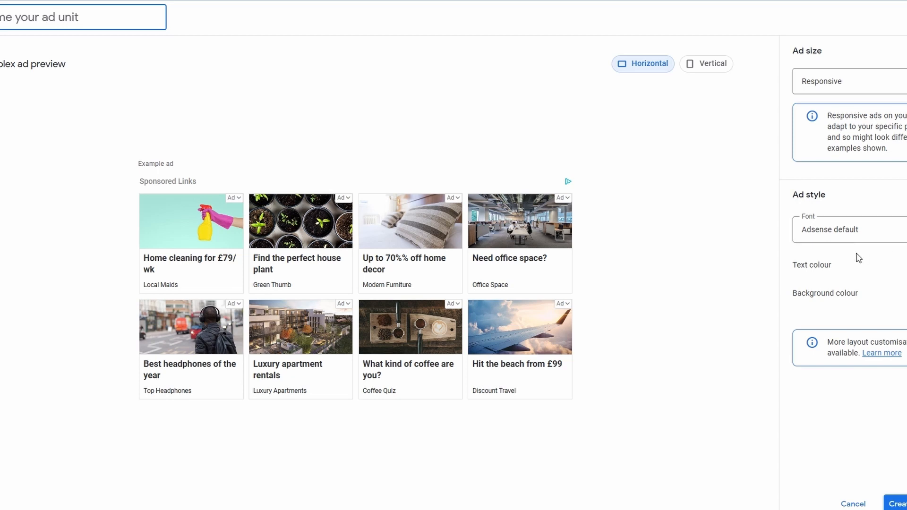
click(899, 504)
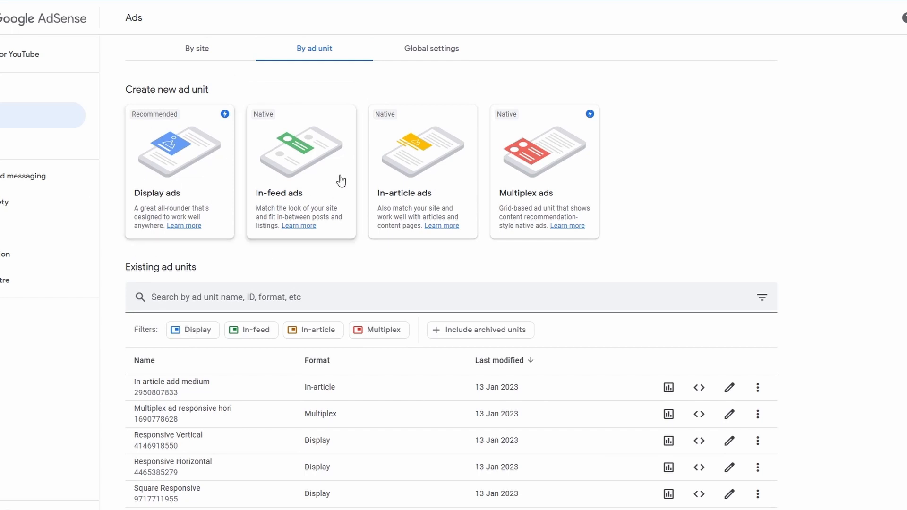
scroll(547, 197, down, 1)
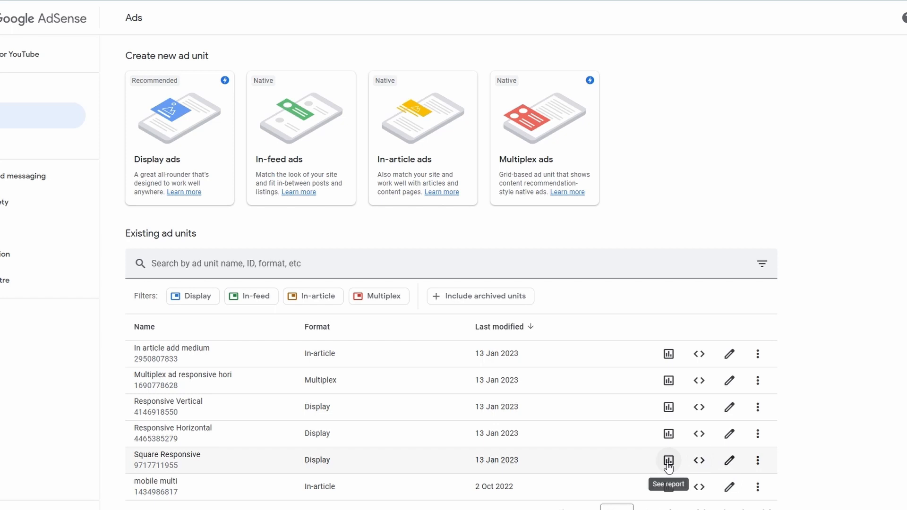
Step: Show the more-actions menu for the Square Responsive ad unit
click(758, 460)
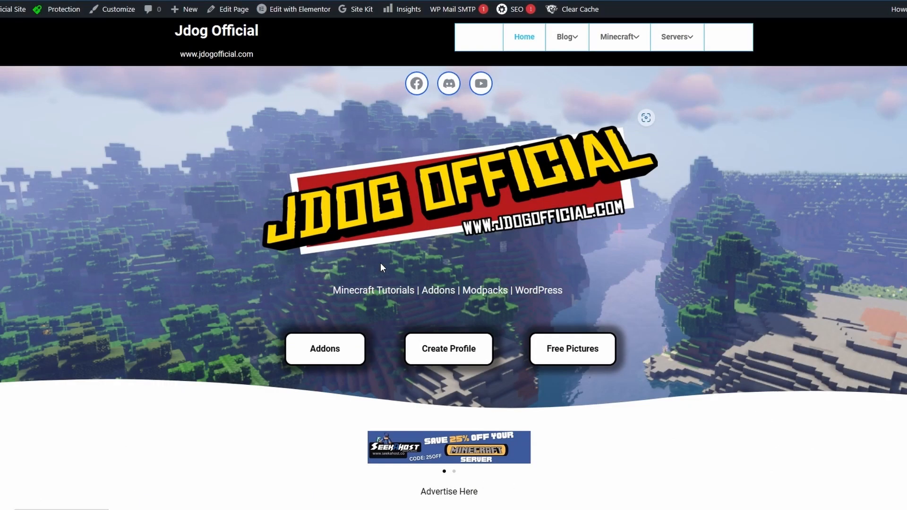
scroll(604, 339, down, 5)
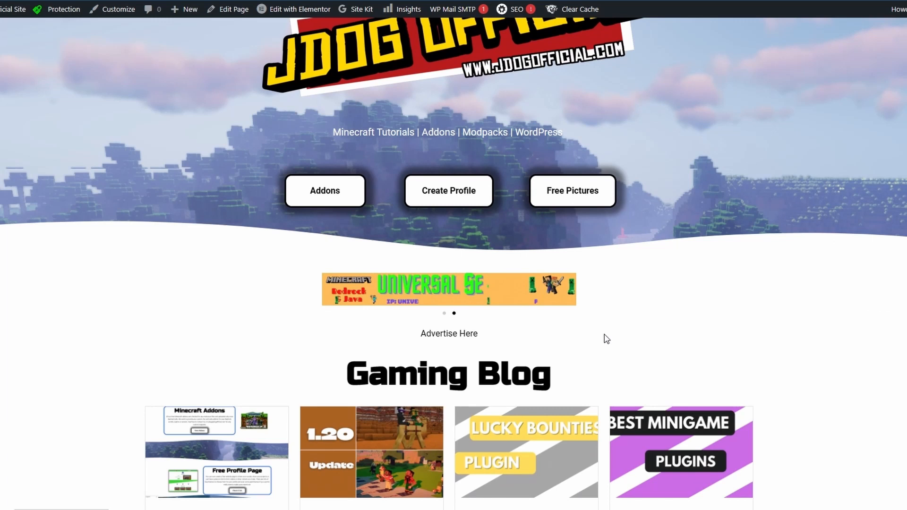
scroll(604, 339, down, 1)
scroll(604, 339, down, 2)
scroll(604, 338, down, 2)
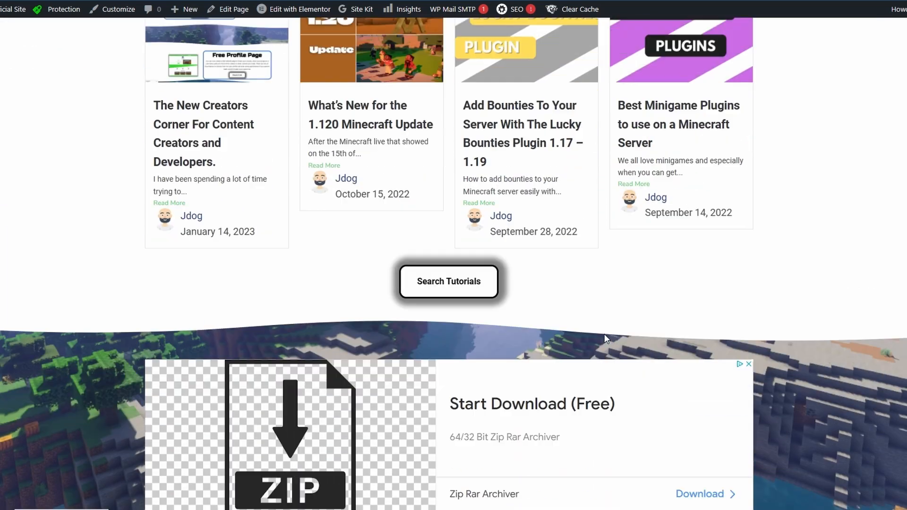
scroll(605, 338, down, 3)
scroll(526, 323, up, 2)
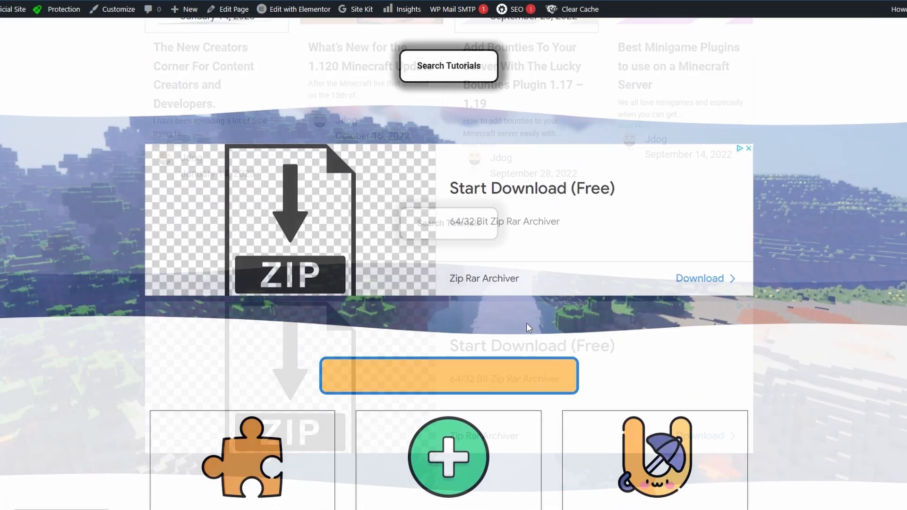
scroll(633, 320, down, 1)
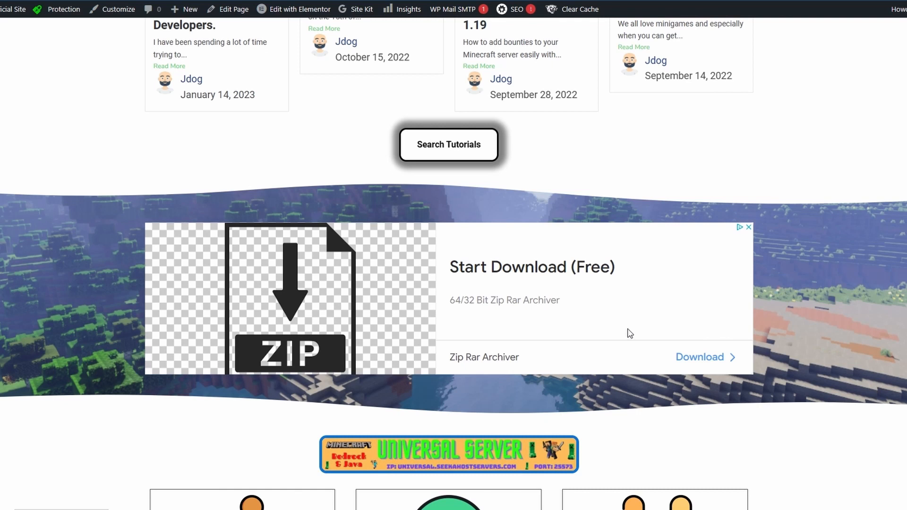
scroll(625, 332, down, 2)
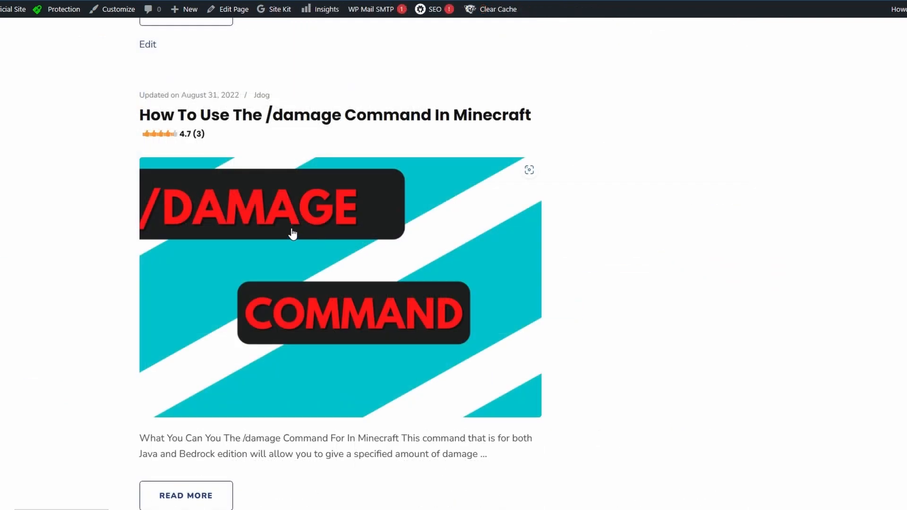
Step: Open the How To Use The /damage Command In Minecraft post from the blog listing
click(316, 235)
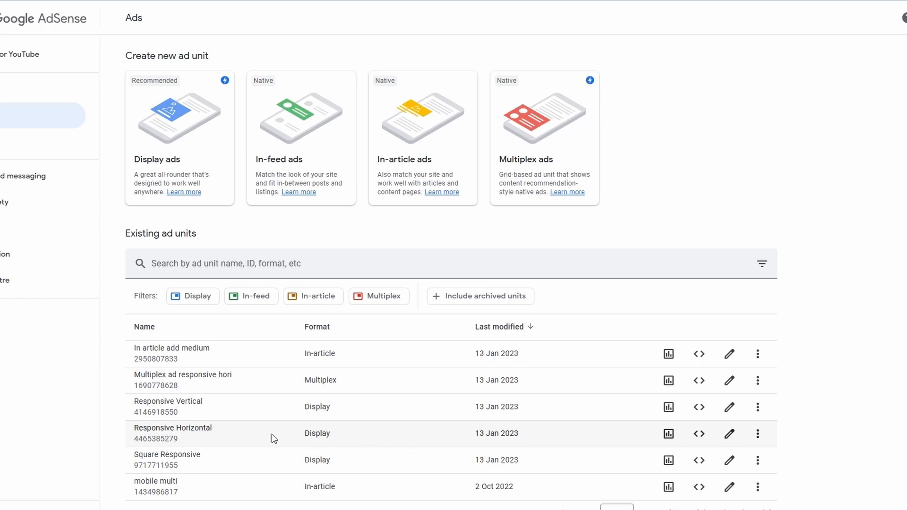
Step: Get the Responsive Horizontal unit's code and copy the snippet to the clipboard
click(701, 435)
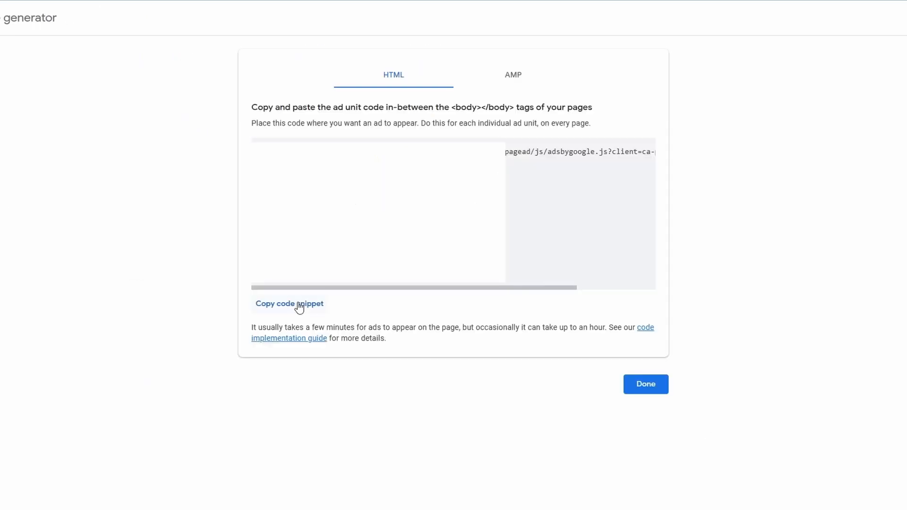
click(299, 306)
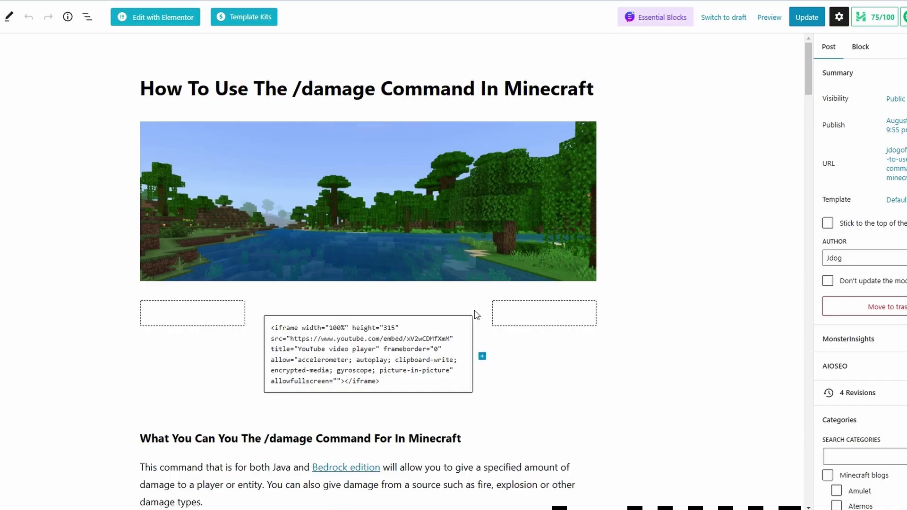
scroll(475, 314, down, 3)
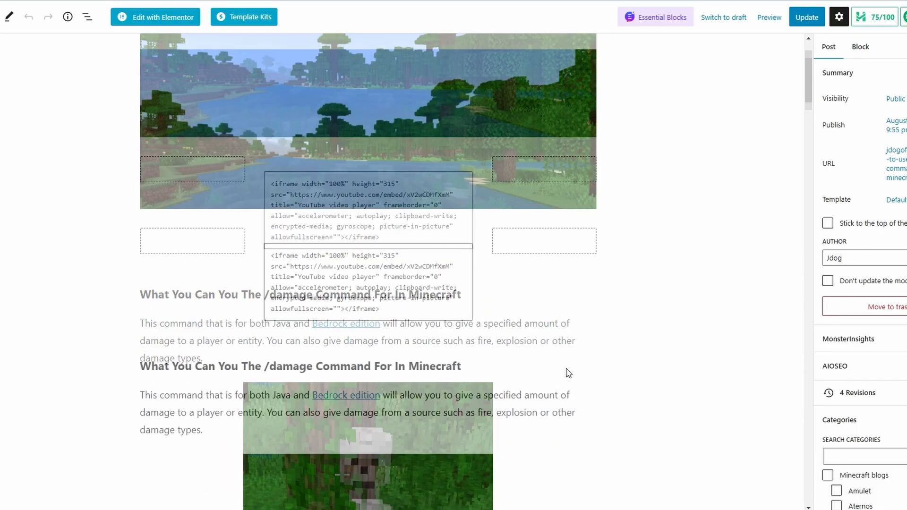
scroll(566, 371, down, 5)
scroll(560, 365, down, 2)
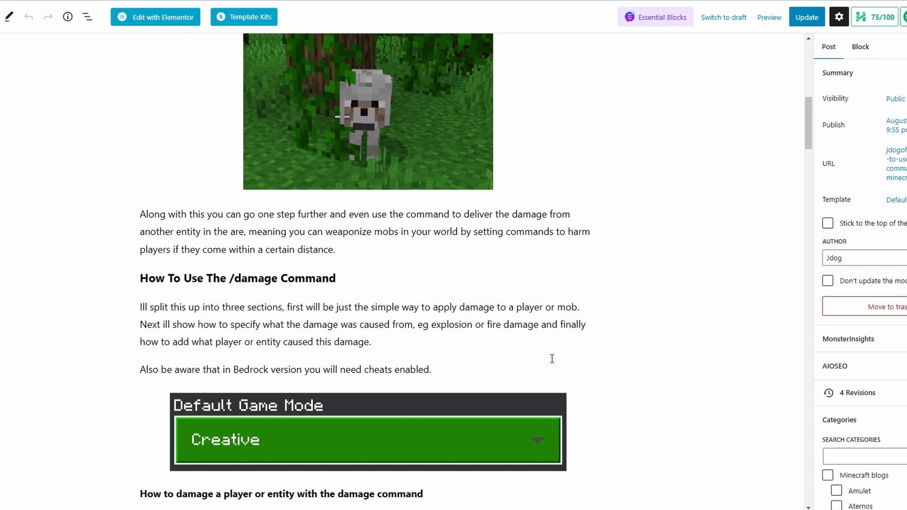
Step: Insert a Custom HTML block above the heading with the AdSense code and preview the live ad
click(348, 270)
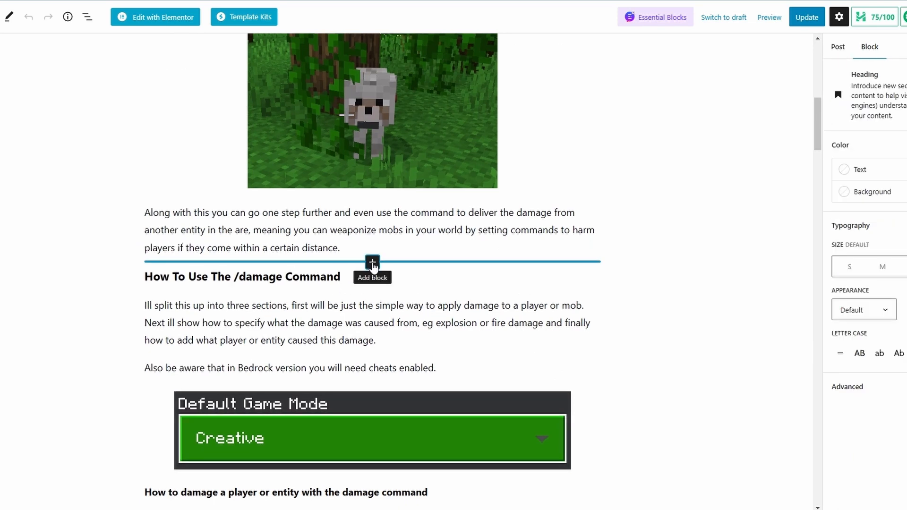
click(372, 263)
click(310, 400)
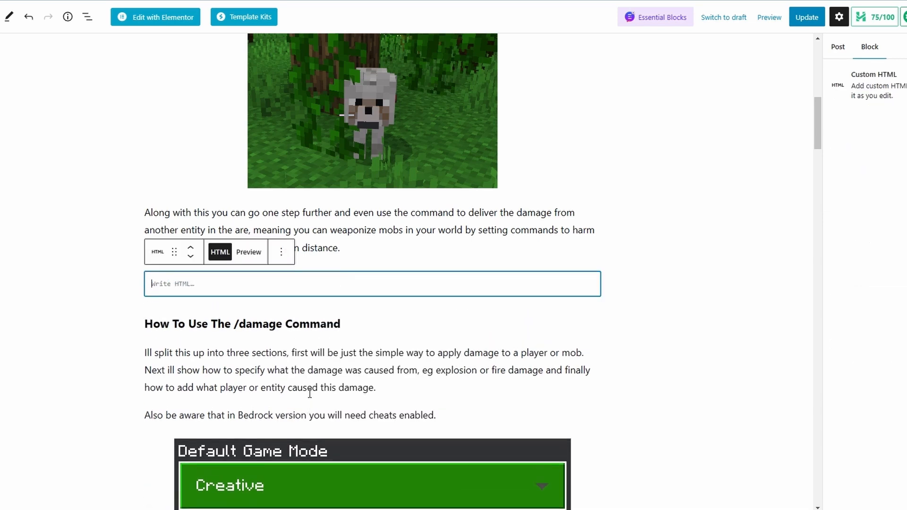
key(ctrl+v)
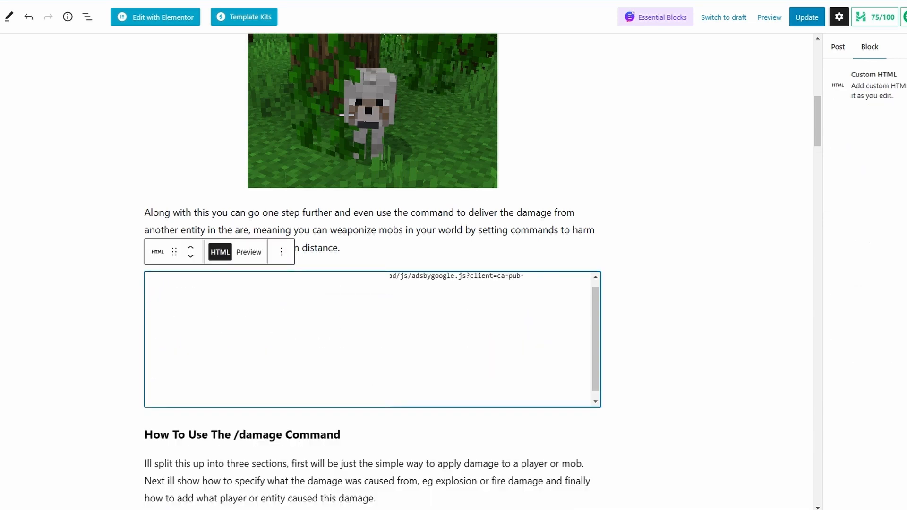
click(249, 252)
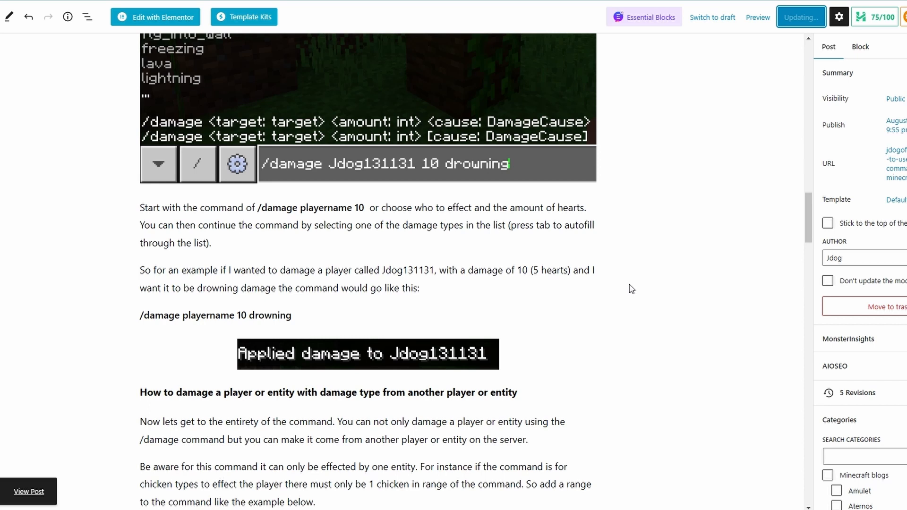
scroll(575, 290, down, 1)
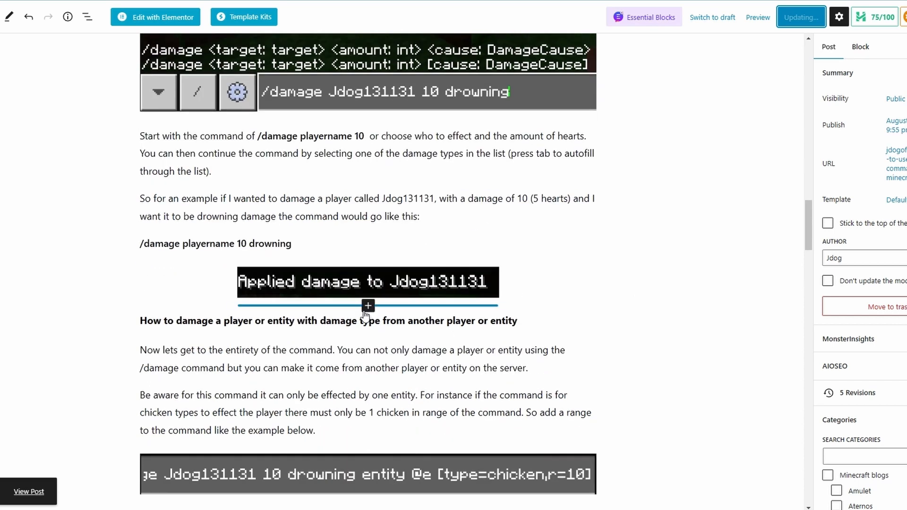
Step: Insert a 50/50 Columns block below the Applied damage image and start a block in the first column
click(368, 305)
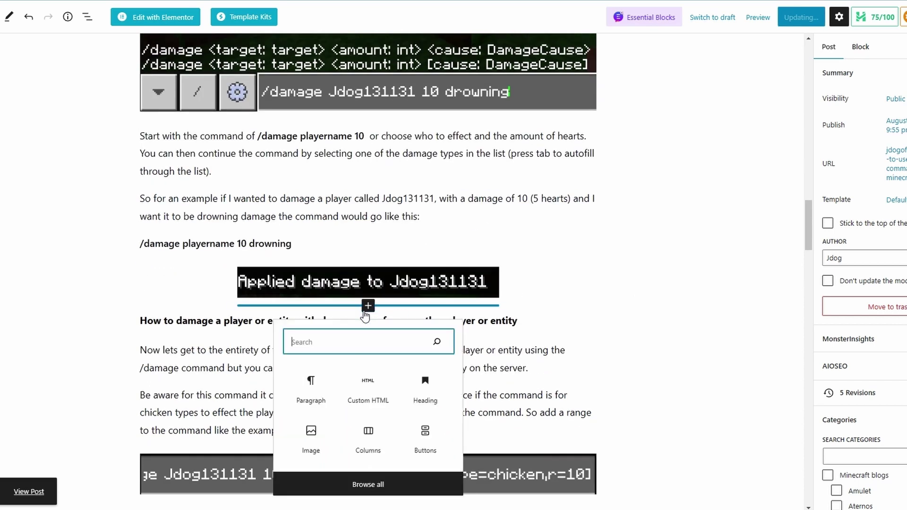
click(369, 443)
click(226, 394)
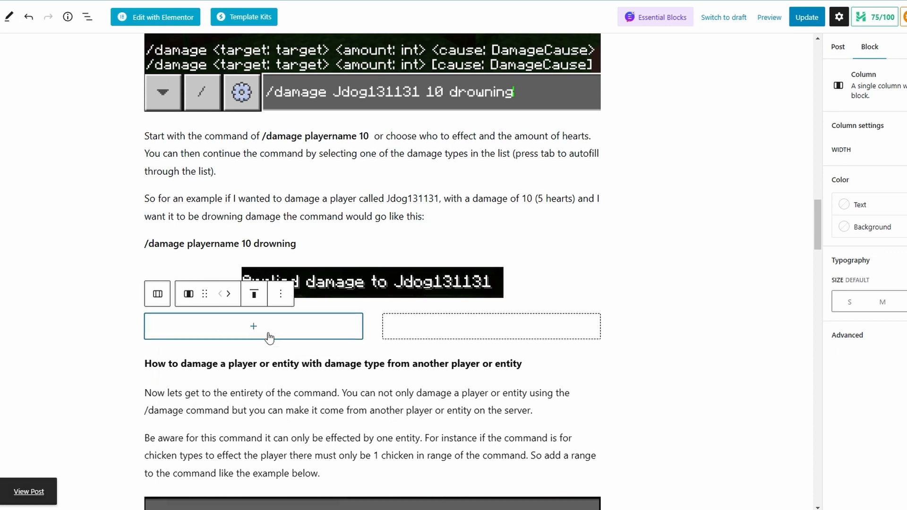
click(253, 326)
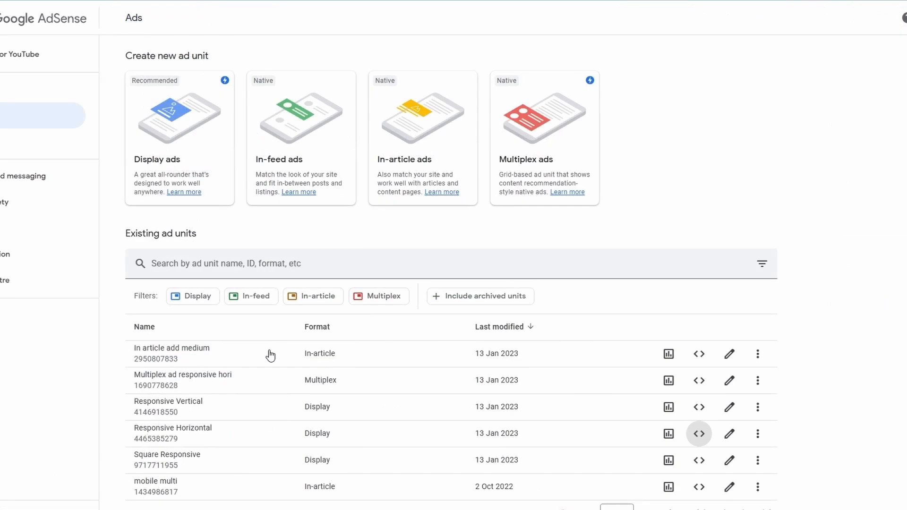
Step: Put the Square Responsive ad code in both columns, previewing the first column's ad
click(699, 461)
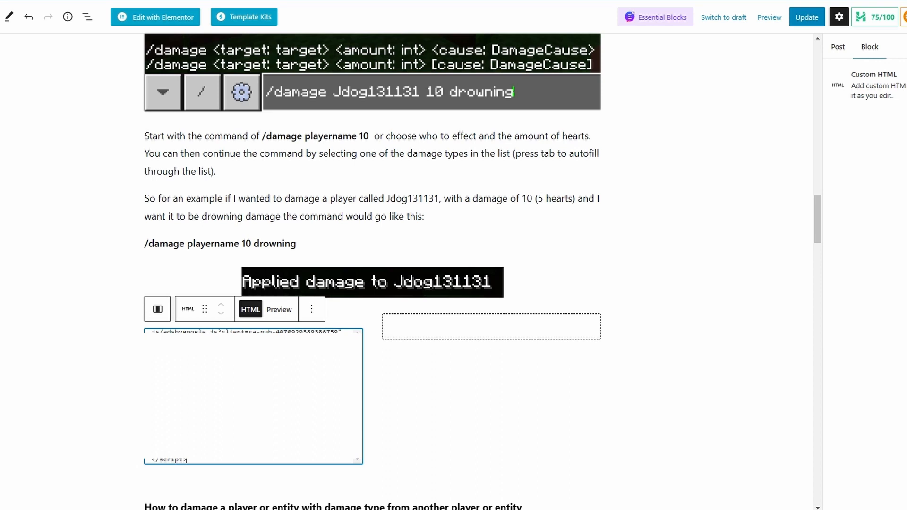
click(279, 310)
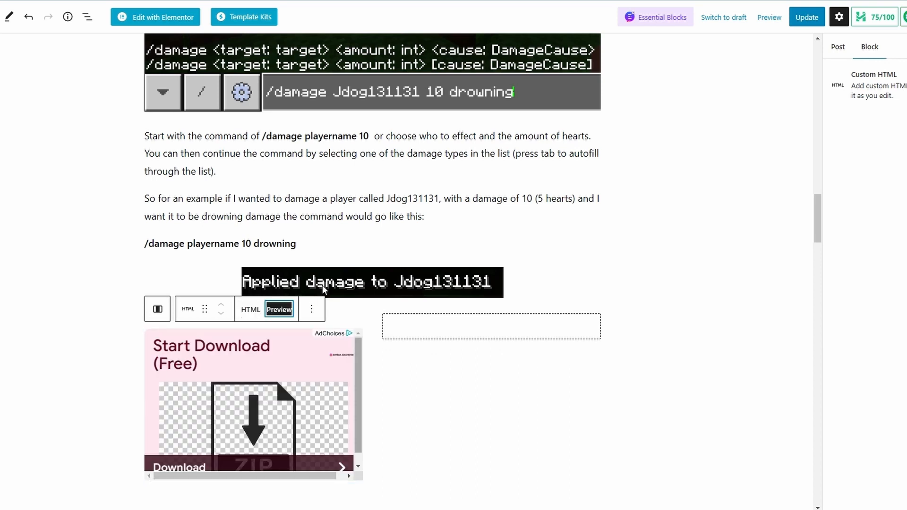
right_click(418, 342)
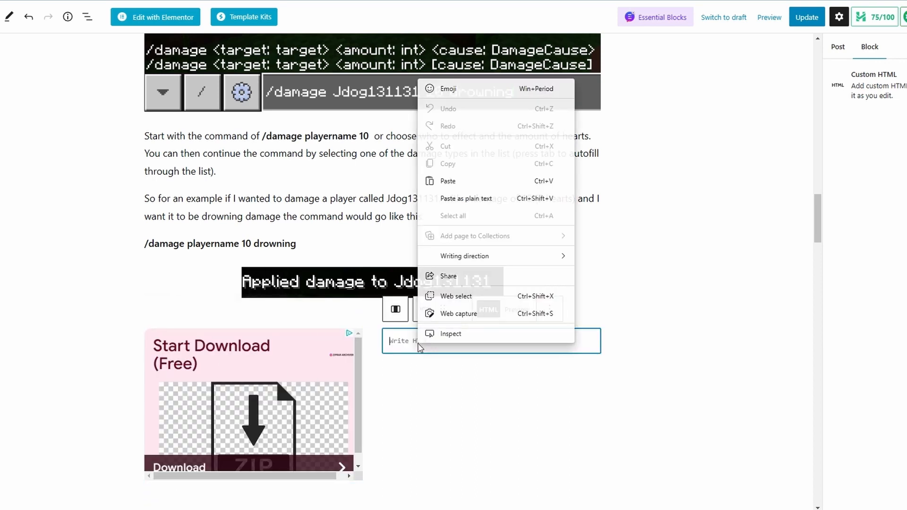
click(474, 180)
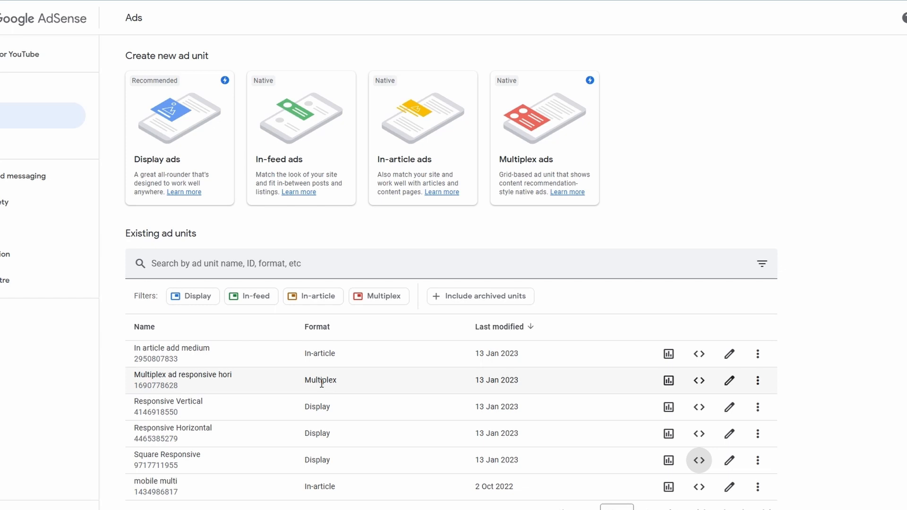
Step: Copy the Multiplex responsive horizontal ad unit's code snippet from AdSense
click(697, 383)
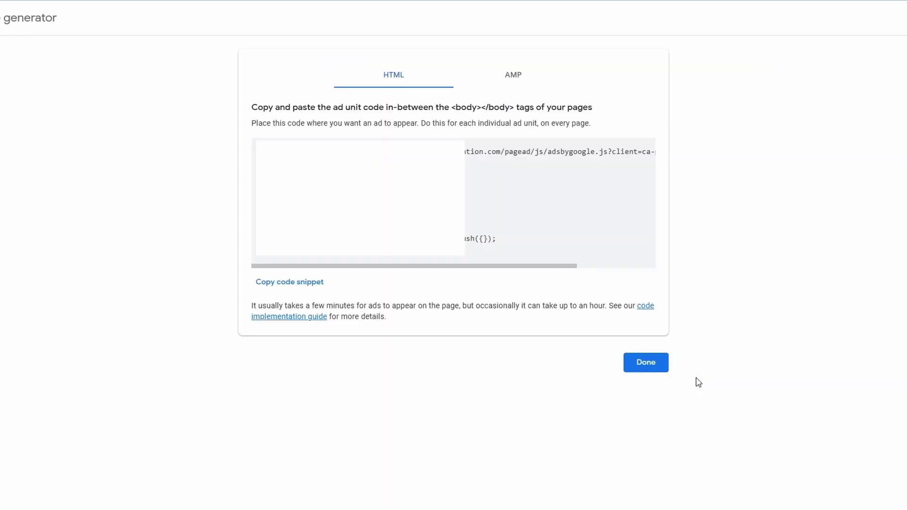
click(293, 284)
Step: Add a Custom HTML block below the source-entity error image with the code and preview the ad grid
click(373, 362)
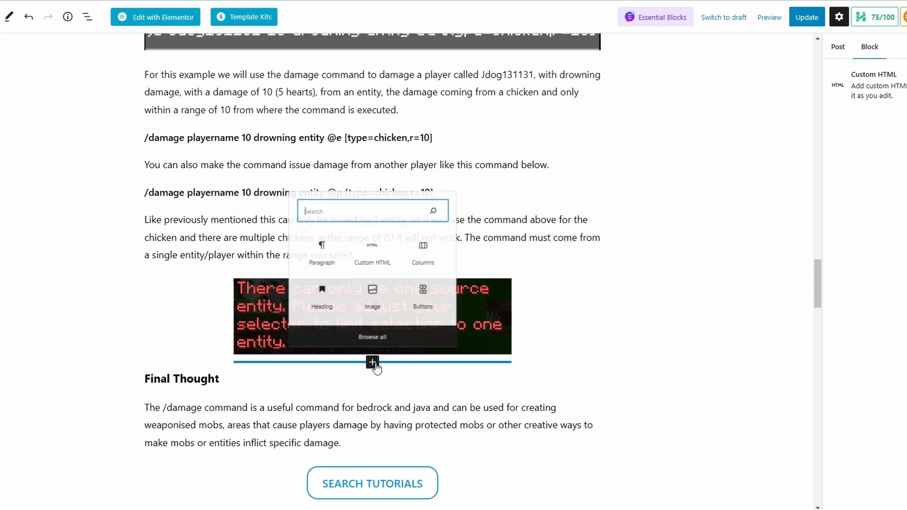
click(372, 242)
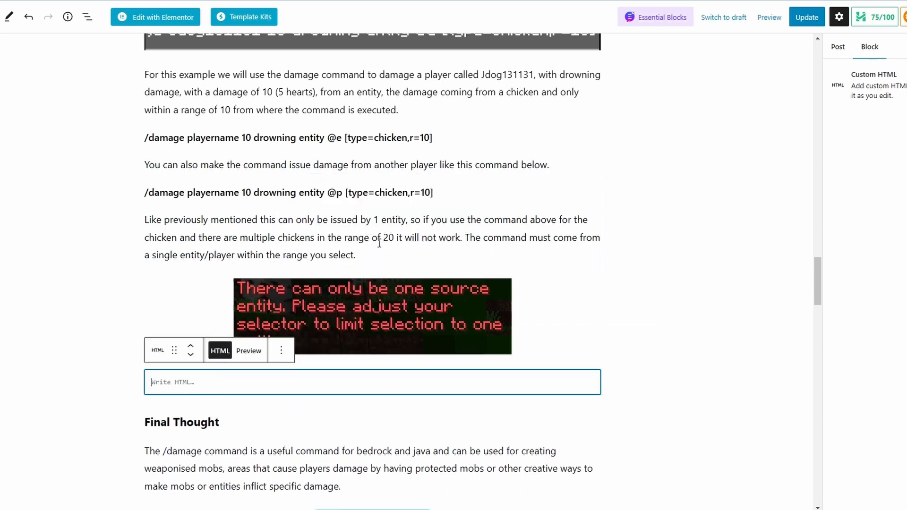
key(ctrl+v)
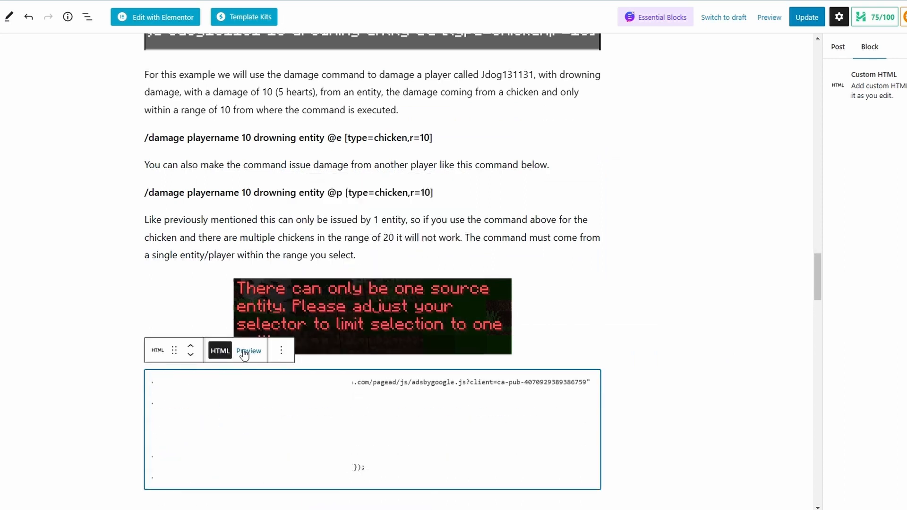
click(243, 355)
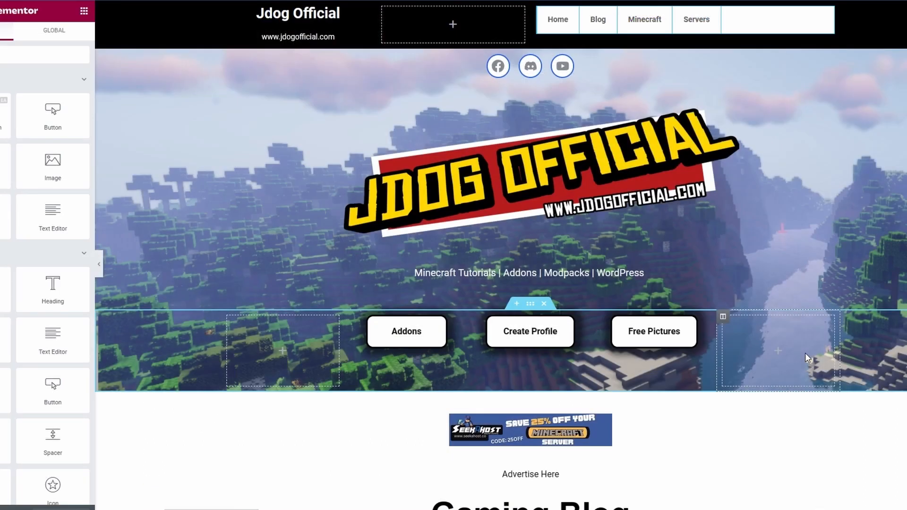
scroll(805, 358, down, 1)
scroll(805, 358, down, 3)
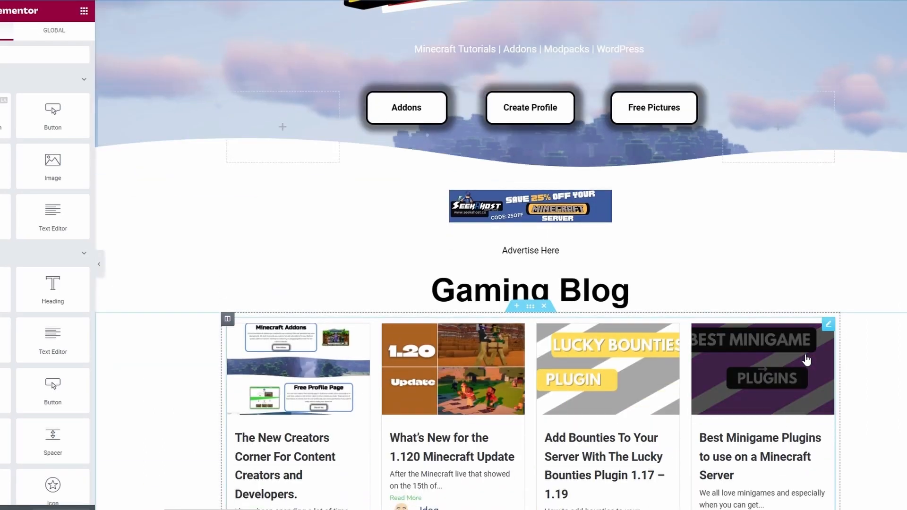
scroll(805, 358, down, 3)
scroll(805, 358, down, 2)
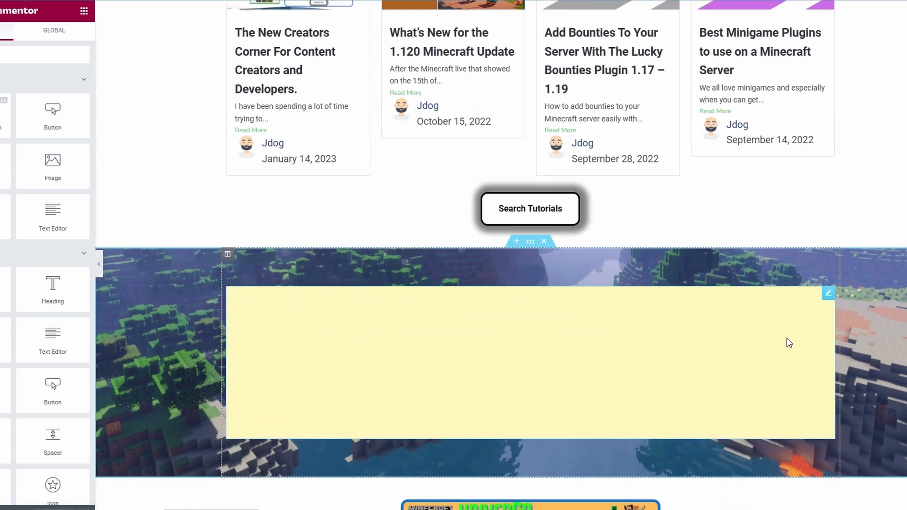
scroll(695, 283, down, 1)
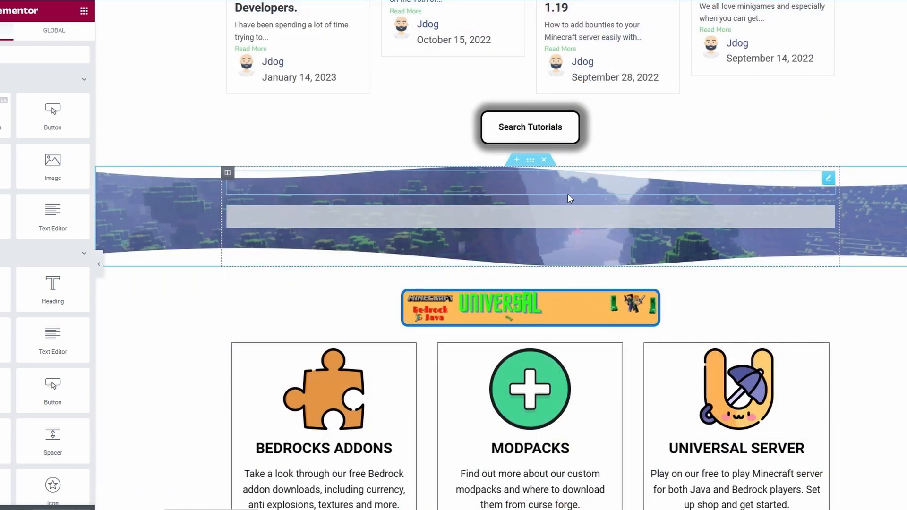
Step: Select the wave band section near YLS Studio to open its Edit Section settings
click(563, 225)
click(515, 170)
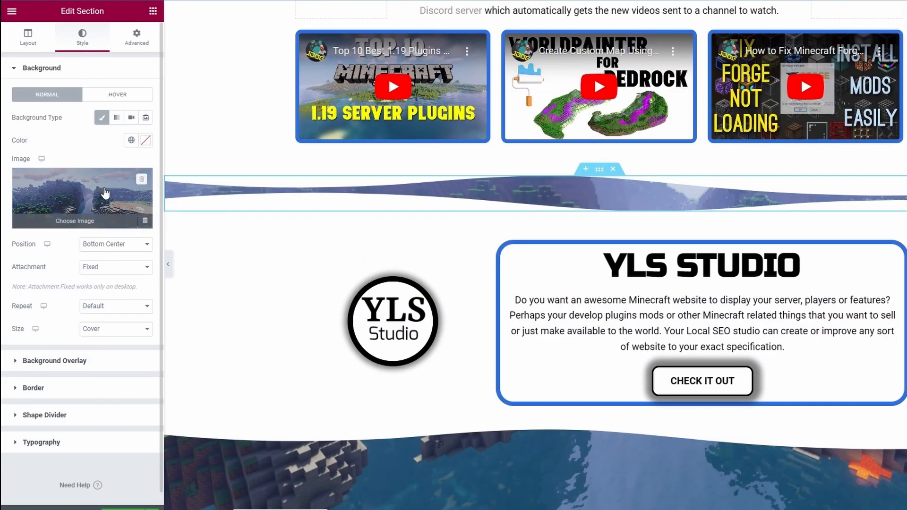
Step: Drag an HTML widget from the Elements panel into the wave band section
mouse_move(37, 91)
mouse_down()
mouse_move(444, 193)
mouse_move(425, 192)
mouse_move(454, 213)
mouse_up()
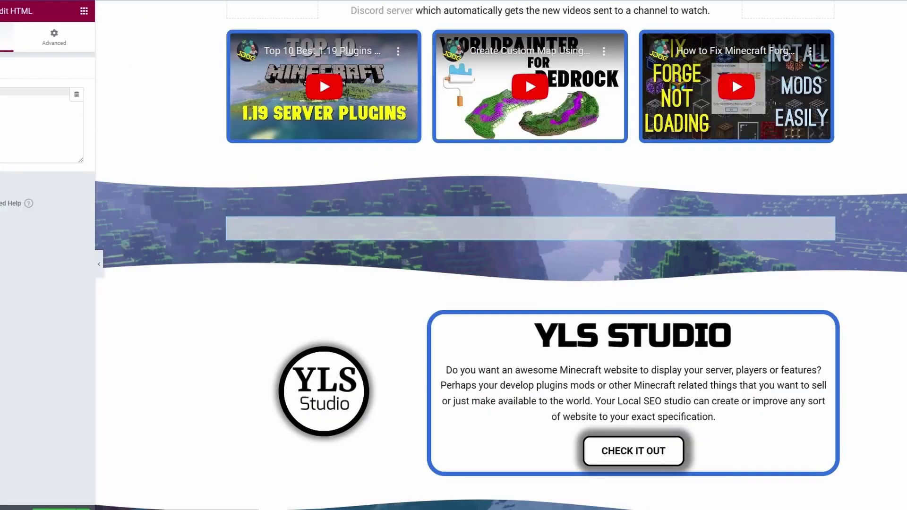
Step: Paste the AdSense code into the wave band's HTML widget so a large ad renders there
right_click(44, 92)
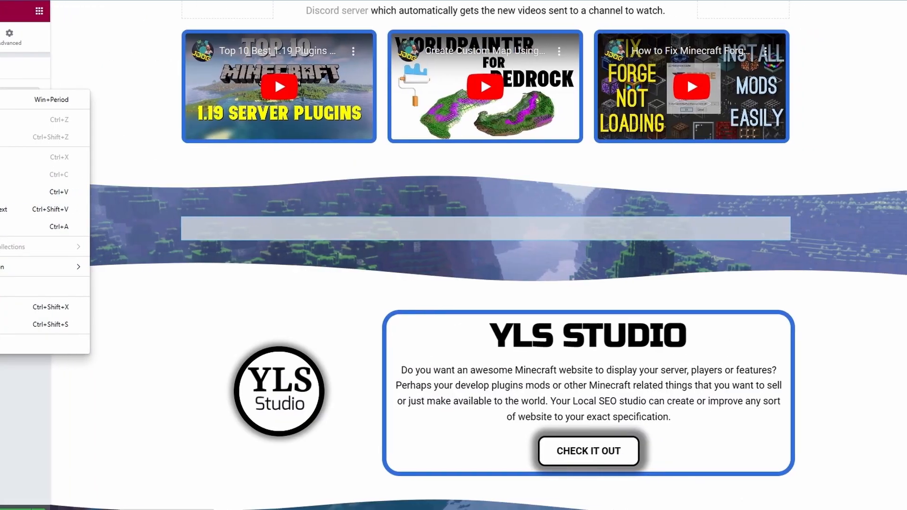
click(79, 190)
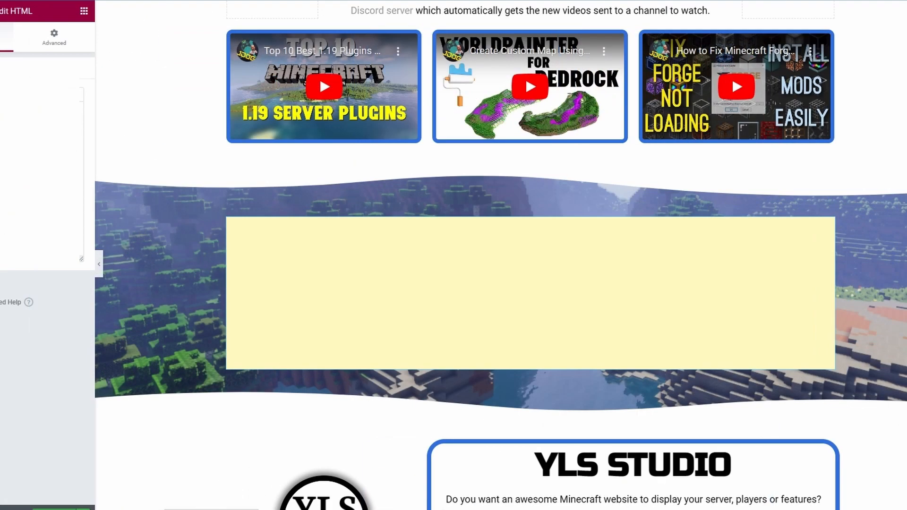